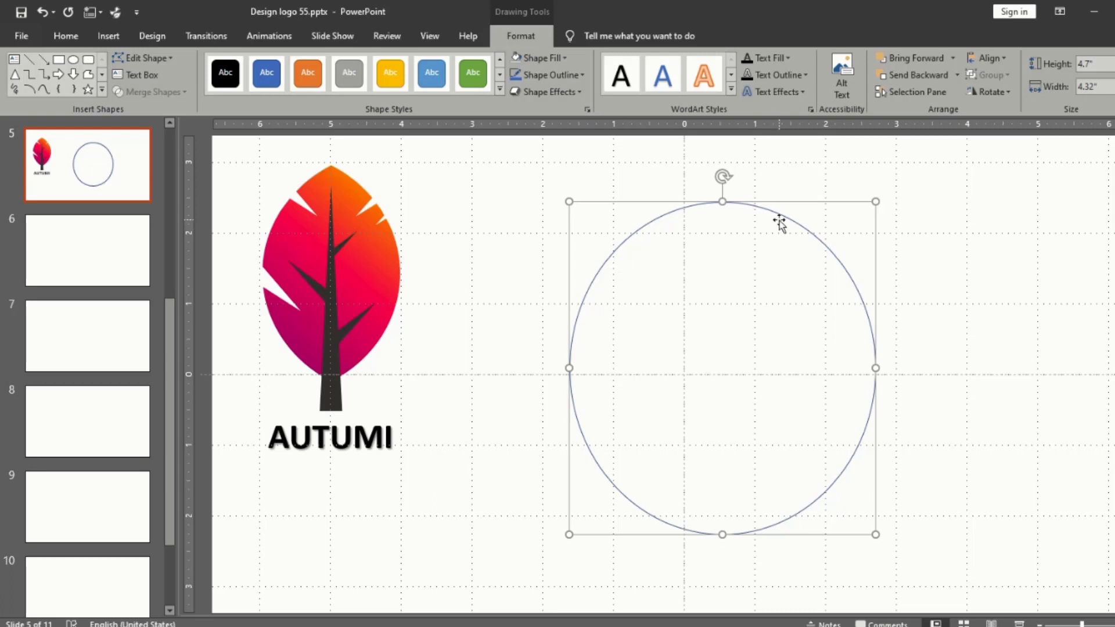
# Step: Reposition the ellipse beside the reference logo and resize it to about 3.62" high by 3.95" wide
pyautogui.moveTo(779, 222); pyautogui.dragTo(779, 175)
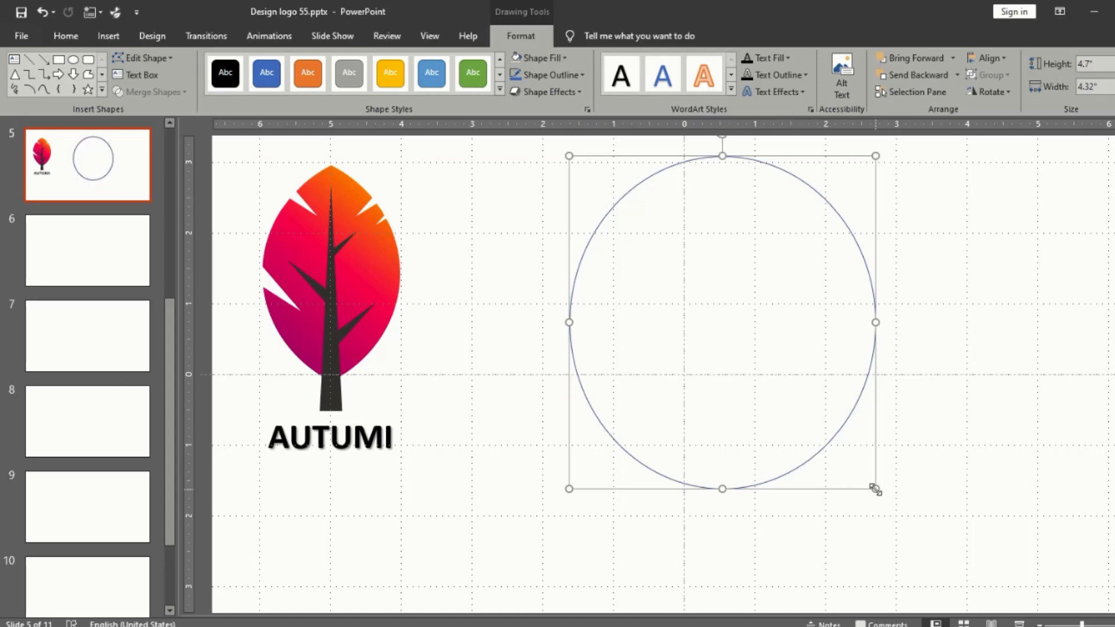
pyautogui.moveTo(875, 489); pyautogui.dragTo(809, 377)
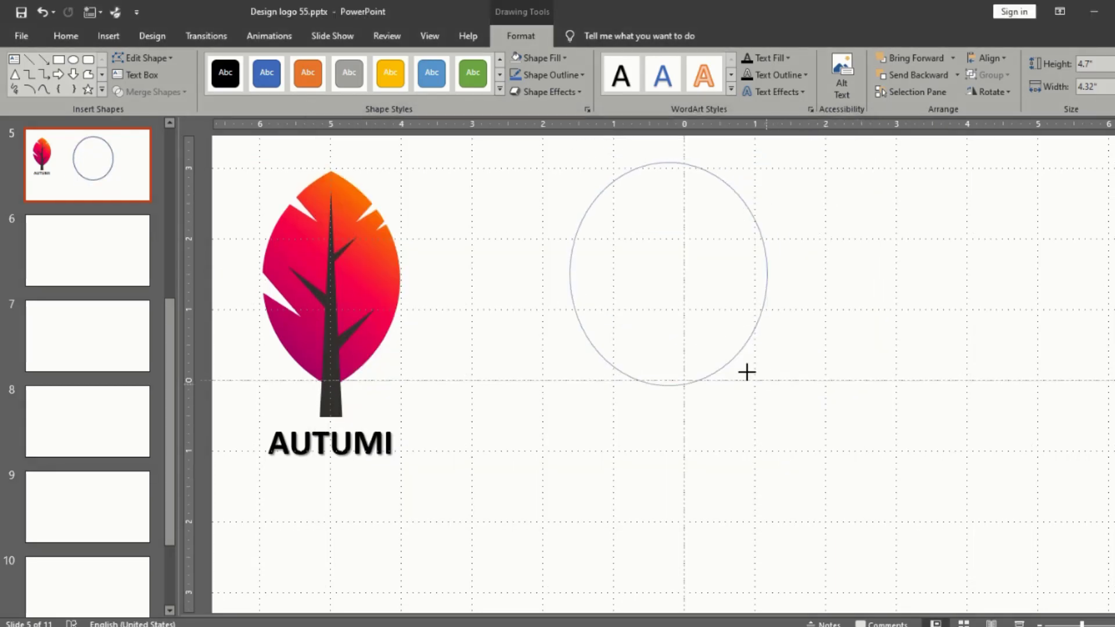
pyautogui.moveTo(747, 373); pyautogui.dragTo(784, 380)
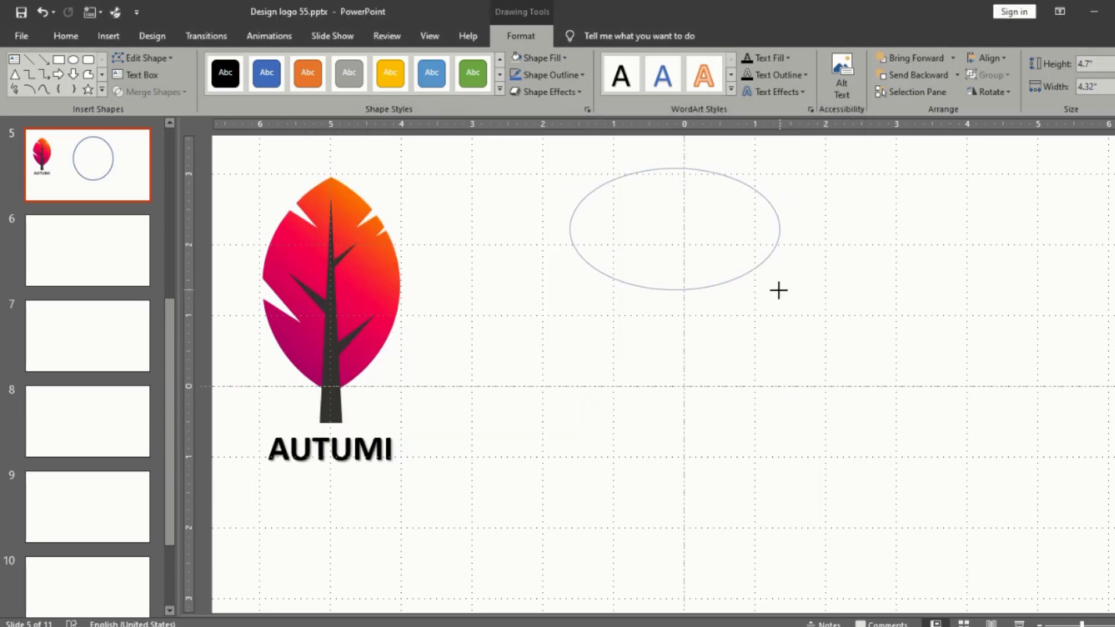
pyautogui.moveTo(778, 291)
pyautogui.mouseDown()
pyautogui.moveTo(766, 396)
pyautogui.moveTo(771, 386)
pyautogui.mouseUp()
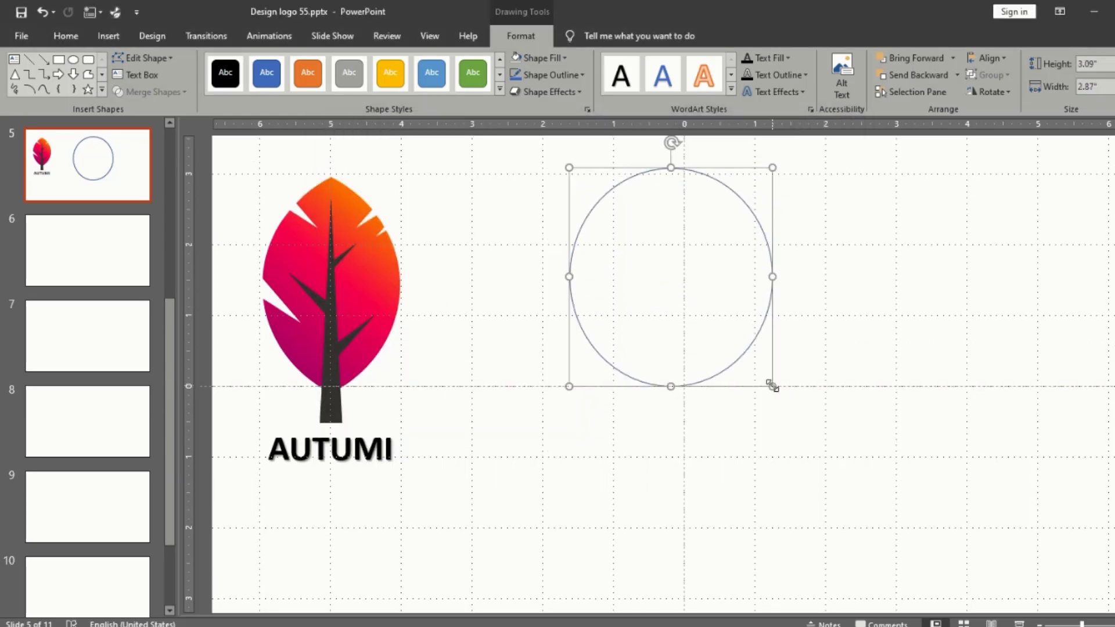
pyautogui.moveTo(757, 340); pyautogui.dragTo(770, 340)
pyautogui.moveTo(786, 168); pyautogui.dragTo(861, 160)
pyautogui.moveTo(858, 217); pyautogui.dragTo(894, 280)
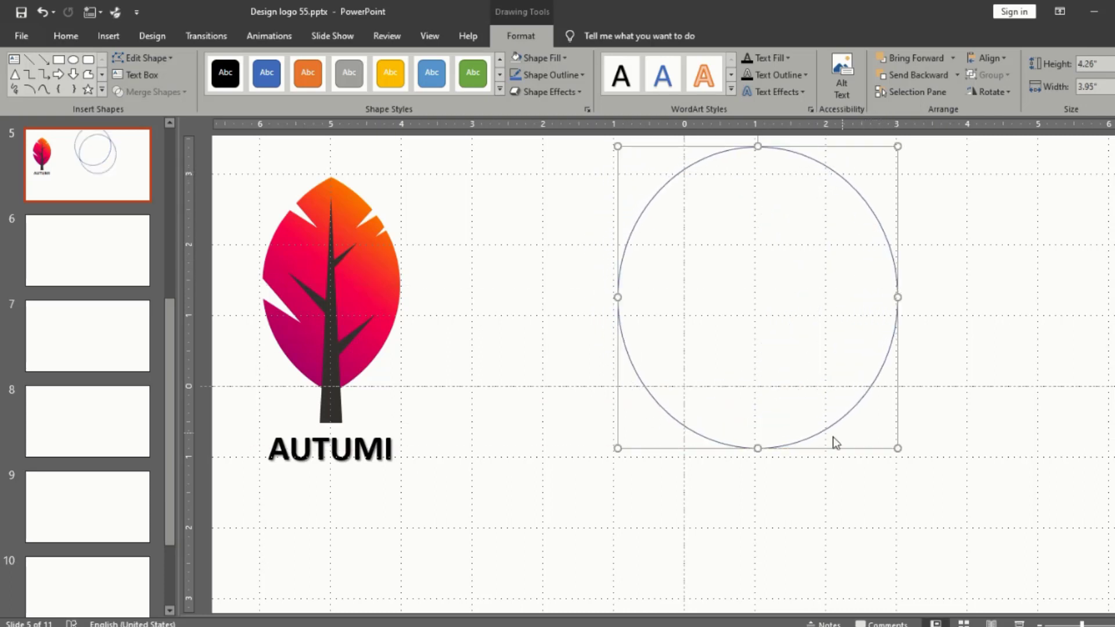
pyautogui.moveTo(762, 449); pyautogui.dragTo(760, 406)
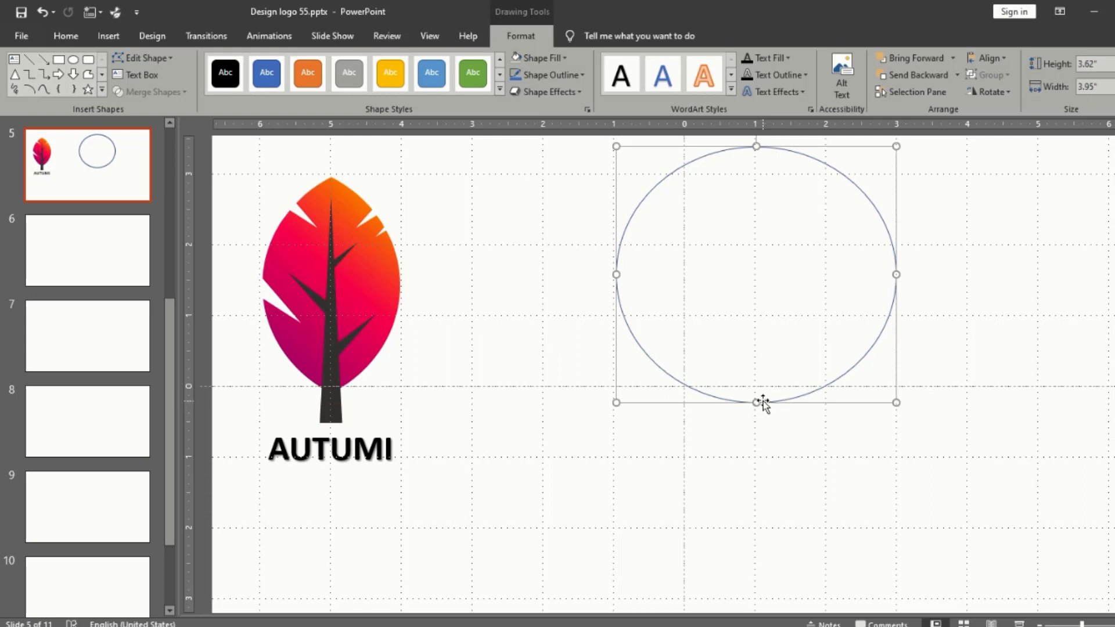
# Step: Align the ellipse with the reference leaf and place a duplicate overlapping its left part at the same height
pyautogui.moveTo(763, 402); pyautogui.dragTo(758, 409)
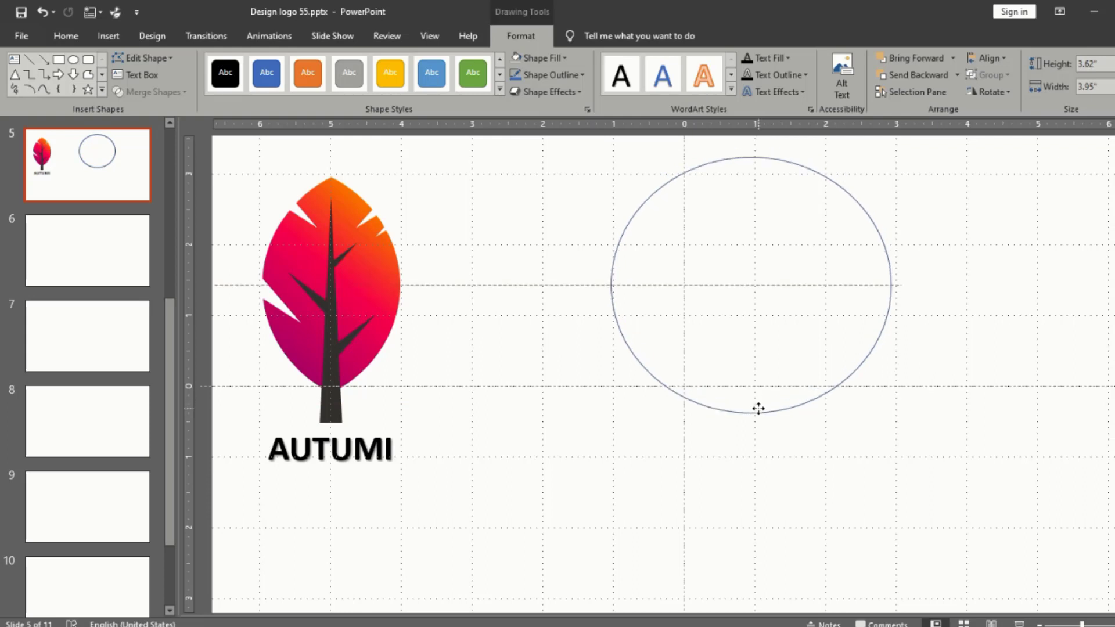
pyautogui.moveTo(758, 408); pyautogui.dragTo(601, 405)
pyautogui.hotkey('ctrl', 'd')
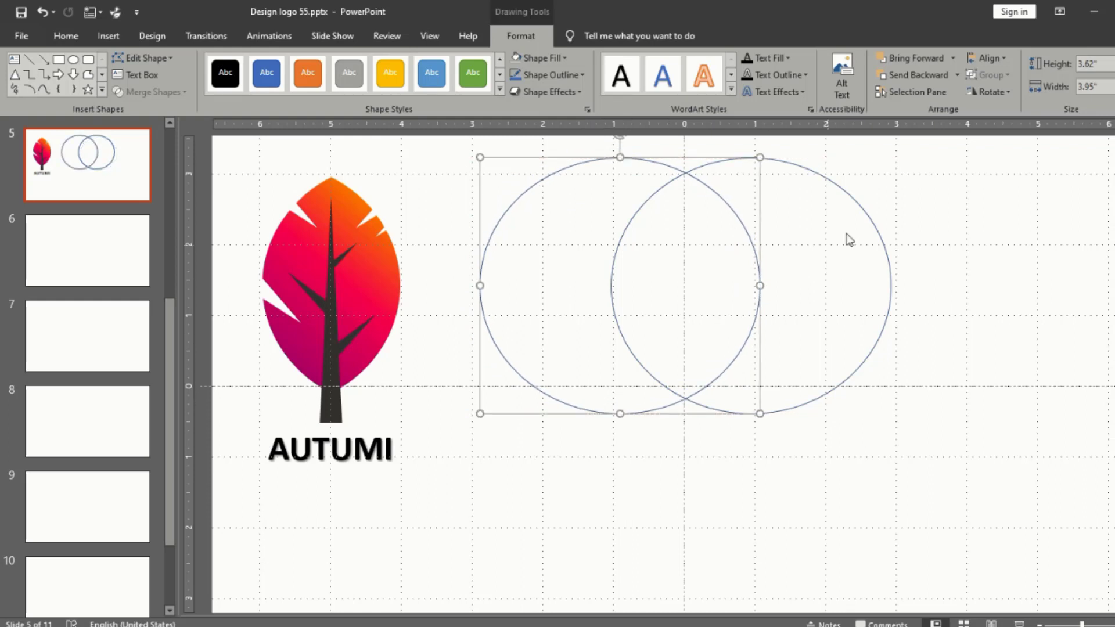
# Step: Fill both overlapping ellipses with the standard blue color
pyautogui.keyDown('shift'); pyautogui.click(862, 212); pyautogui.keyUp('shift')
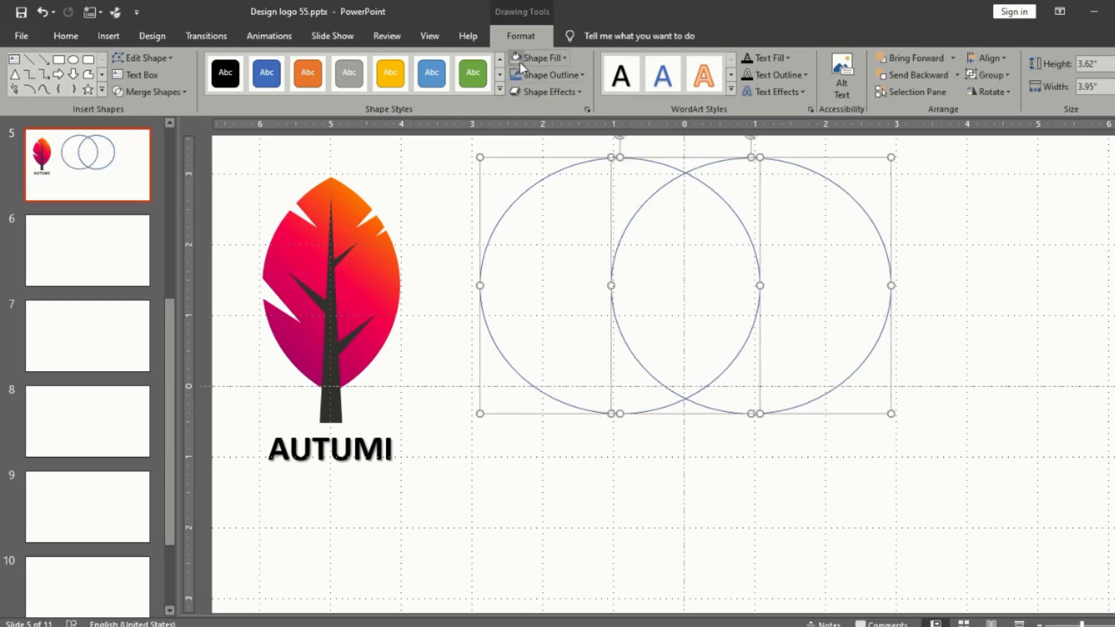
pyautogui.click(567, 57)
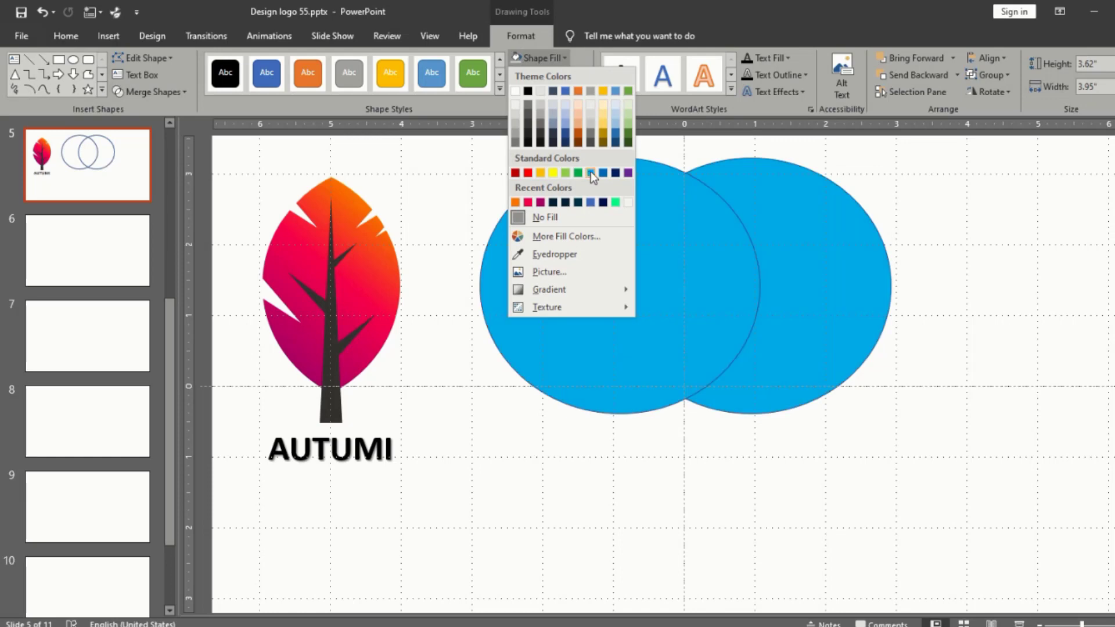
pyautogui.click(602, 173)
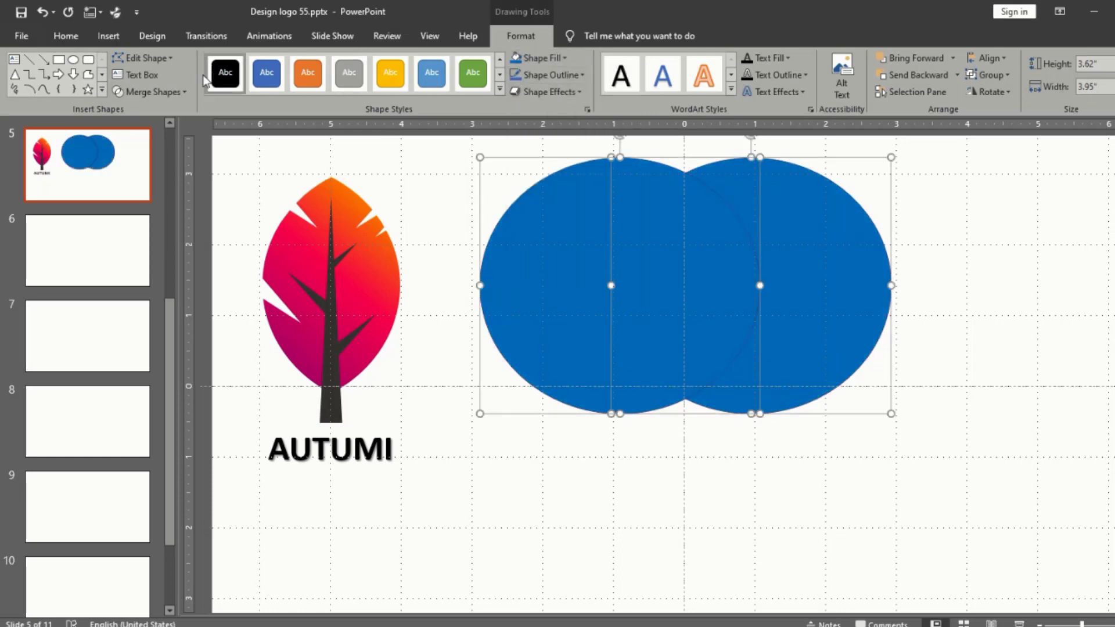
# Step: Fragment the two overlapping ellipses and delete both outer crescents, keeping only the central leaf shape
pyautogui.click(189, 88)
pyautogui.click(161, 146)
pyautogui.click(588, 456)
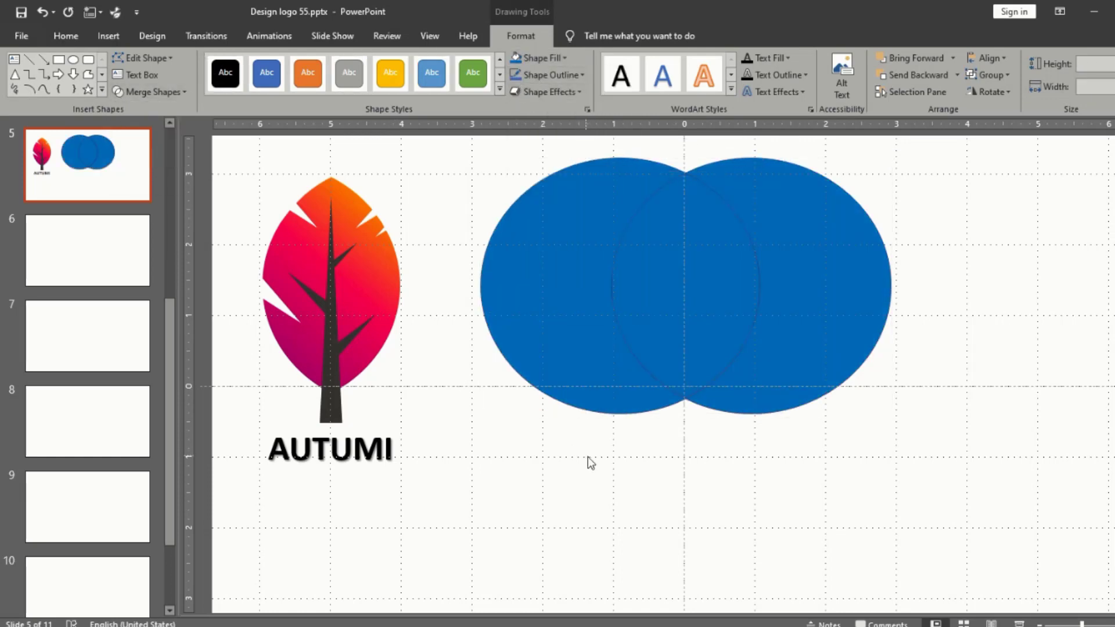
pyautogui.click(569, 373)
pyautogui.press('Delete')
pyautogui.click(815, 320)
pyautogui.press('Delete')
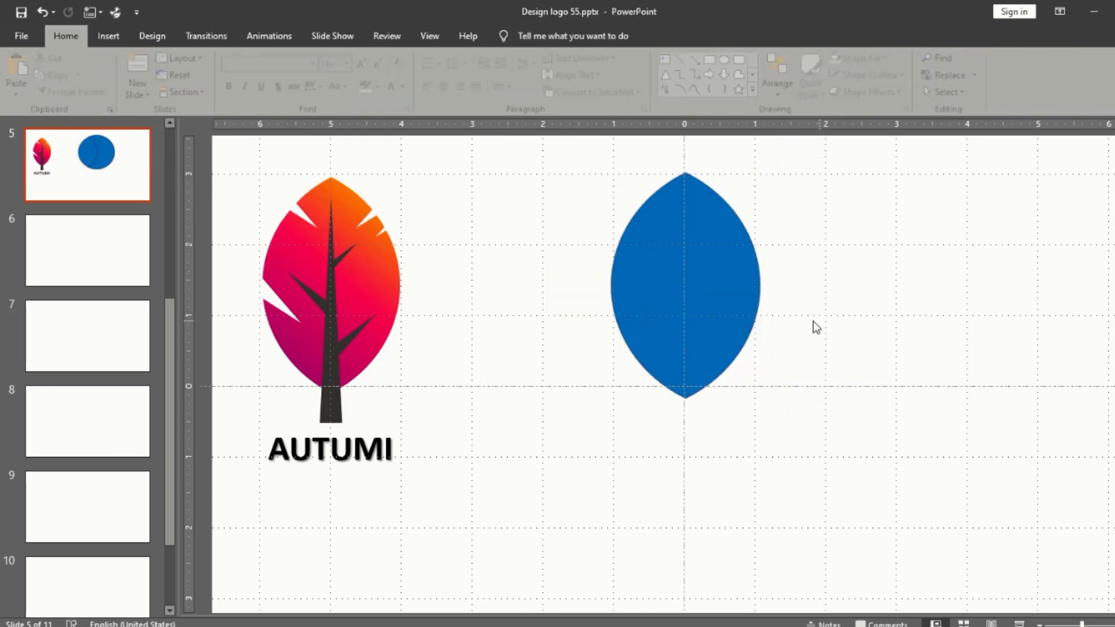
# Step: Center the blue leaf shape on the vertical guide and move the reference logo closer to it
pyautogui.moveTo(715, 293); pyautogui.dragTo(712, 319)
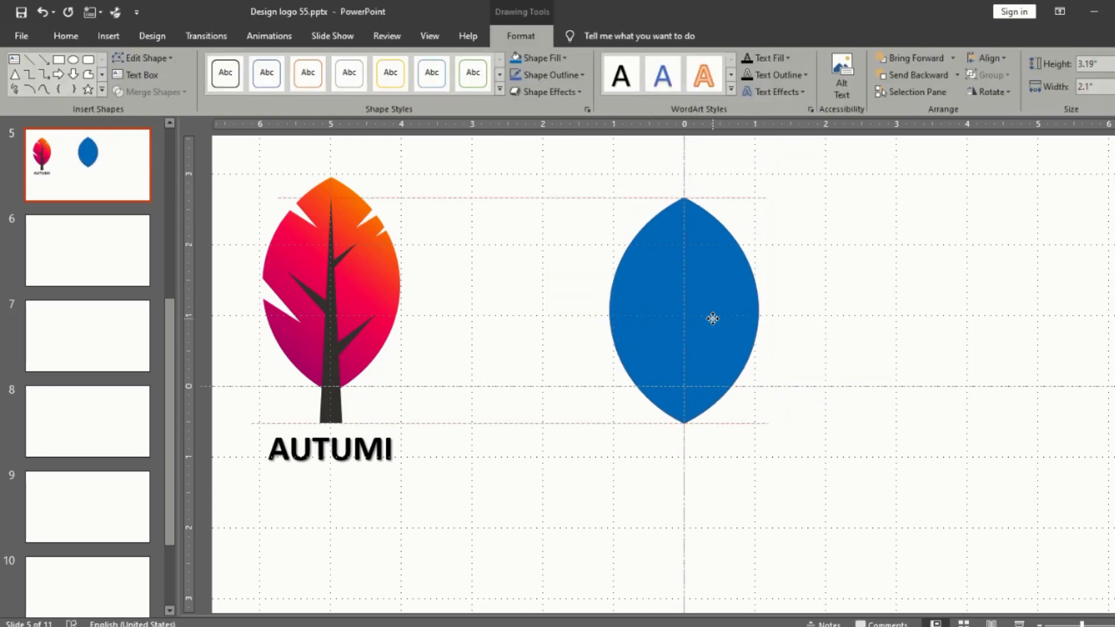
pyautogui.click(814, 276)
pyautogui.scroll(2, 817, 275)
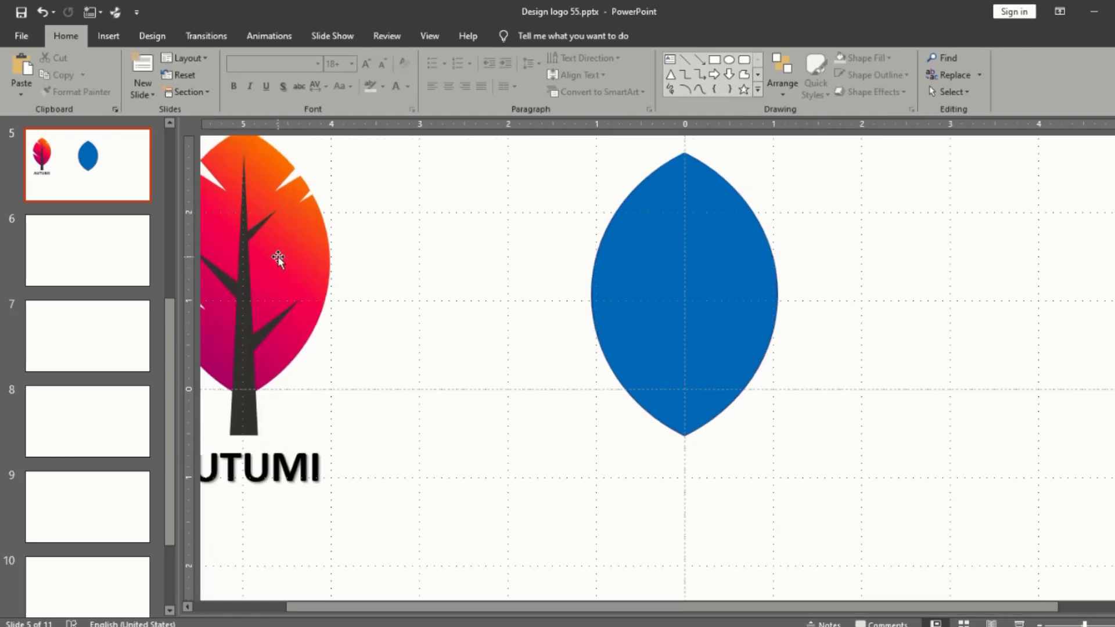
pyautogui.moveTo(281, 256); pyautogui.dragTo(439, 269)
pyautogui.click(708, 266)
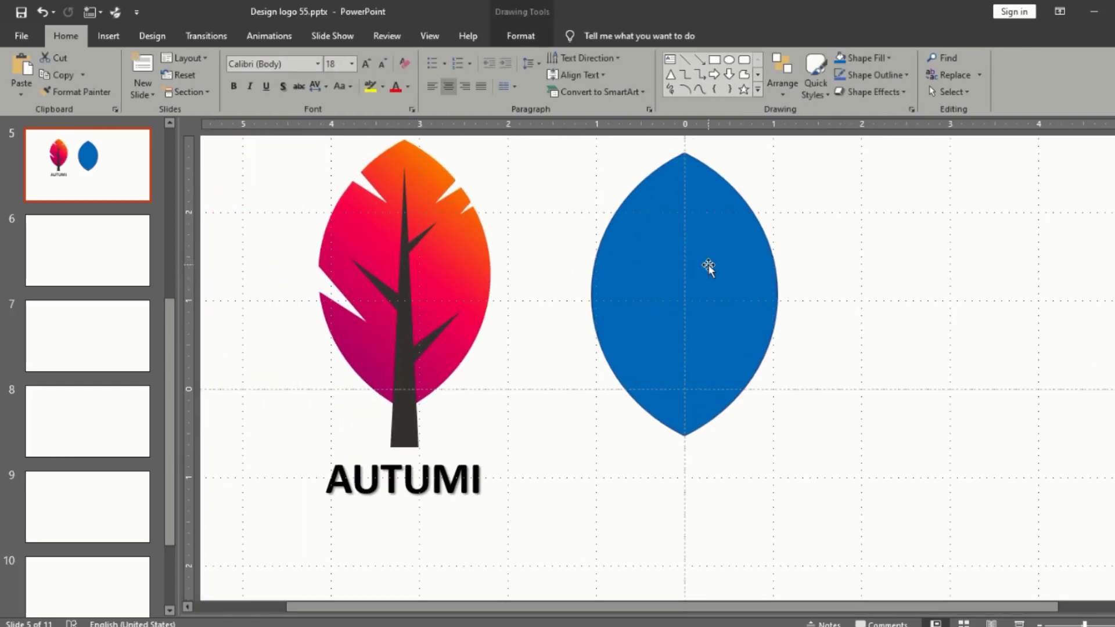
# Step: Draw a narrow triangle about 1.17" by 0.34" and rotate it across the leaf's upper-right edge, pointing inward
pyautogui.click(758, 153)
pyautogui.click(671, 77)
pyautogui.moveTo(788, 214); pyautogui.dragTo(819, 317)
pyautogui.moveTo(804, 187); pyautogui.dragTo(748, 312)
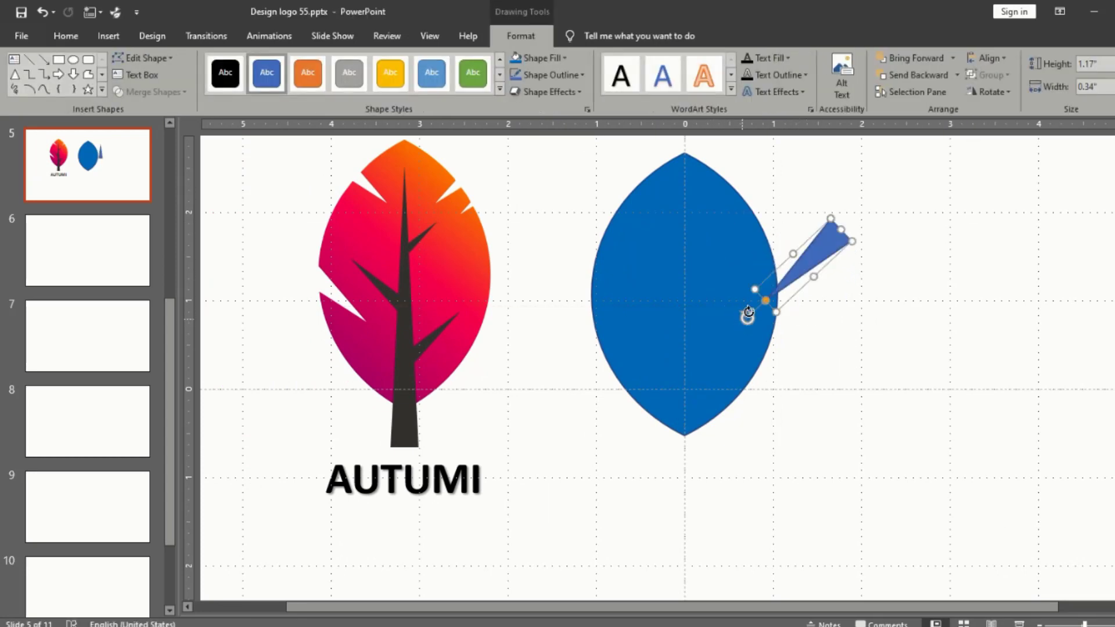
pyautogui.moveTo(802, 261); pyautogui.dragTo(748, 174)
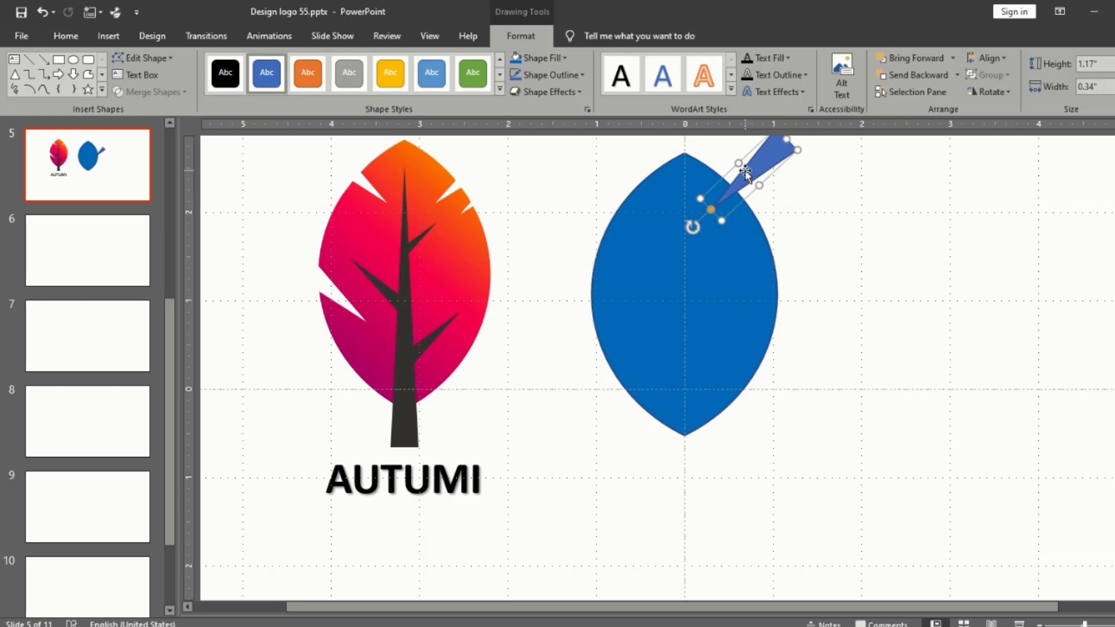
pyautogui.moveTo(691, 230); pyautogui.dragTo(700, 233)
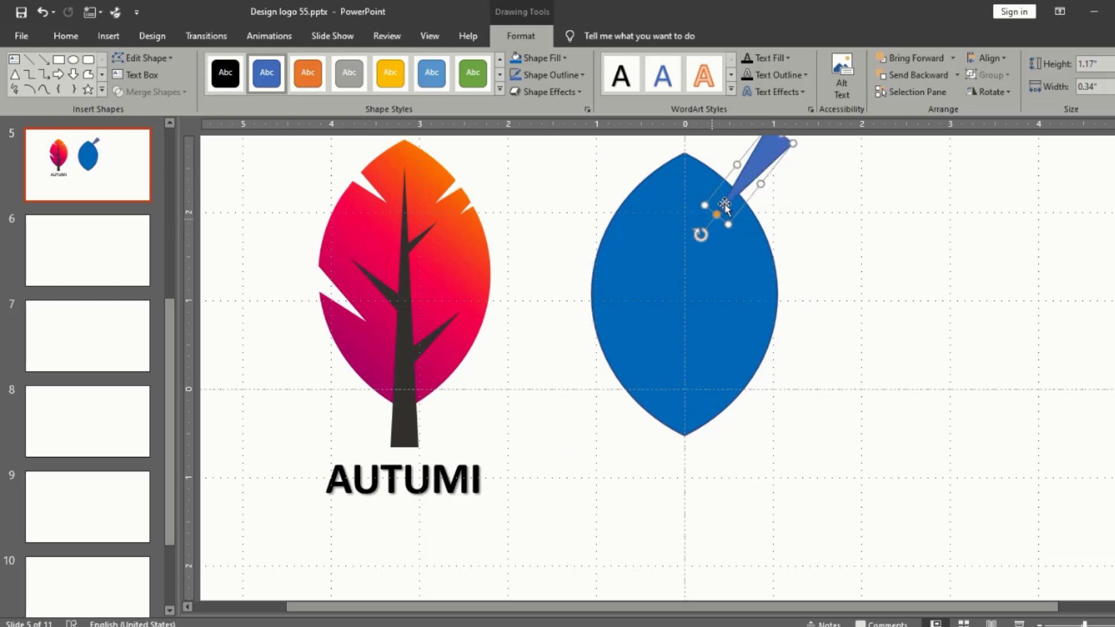
# Step: Place a copy of the triangle below the first on the leaf's upper-right edge and adjust its rotation
pyautogui.moveTo(747, 170); pyautogui.dragTo(762, 197)
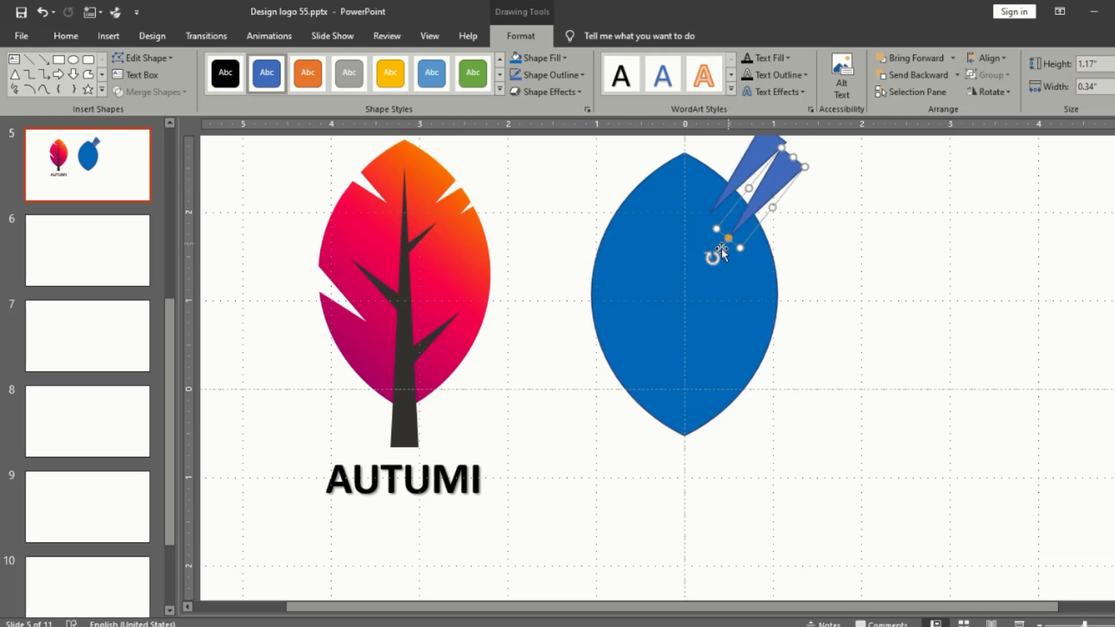
pyautogui.click(704, 264)
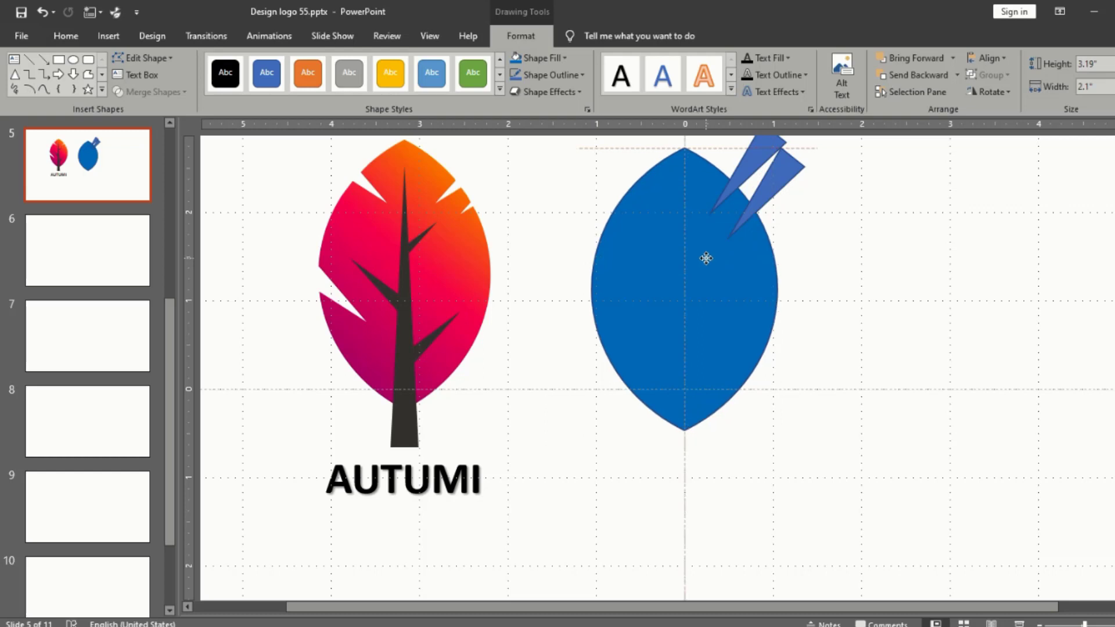
pyautogui.click(756, 212)
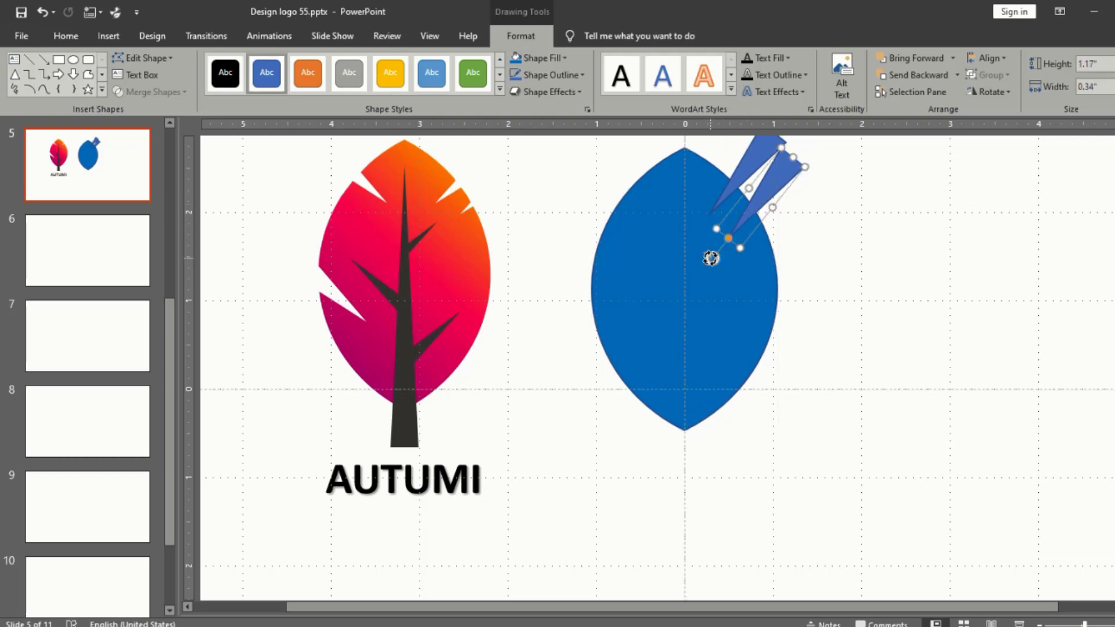
pyautogui.moveTo(711, 258); pyautogui.dragTo(702, 248)
# Step: Place copies of the triangle across the leaf's upper-left and lower-left edges, rotated to point inward
pyautogui.moveTo(774, 187); pyautogui.dragTo(586, 228)
pyautogui.moveTo(514, 263); pyautogui.dragTo(627, 256)
pyautogui.moveTo(551, 199); pyautogui.dragTo(606, 186)
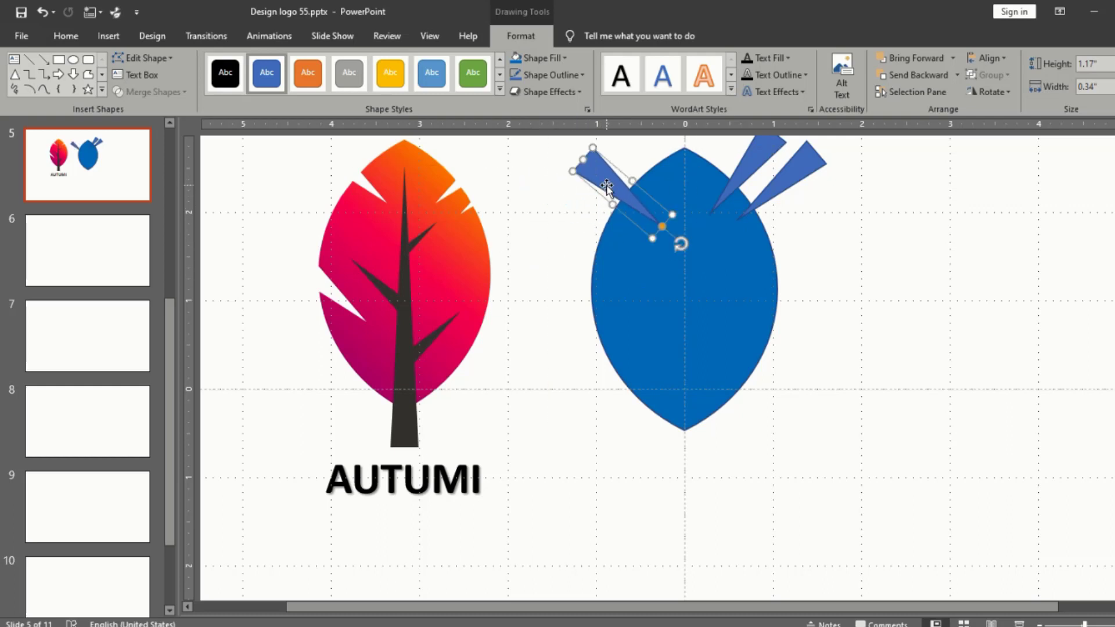
pyautogui.hotkey('ctrl', 'd')
pyautogui.moveTo(482, 209); pyautogui.dragTo(611, 310)
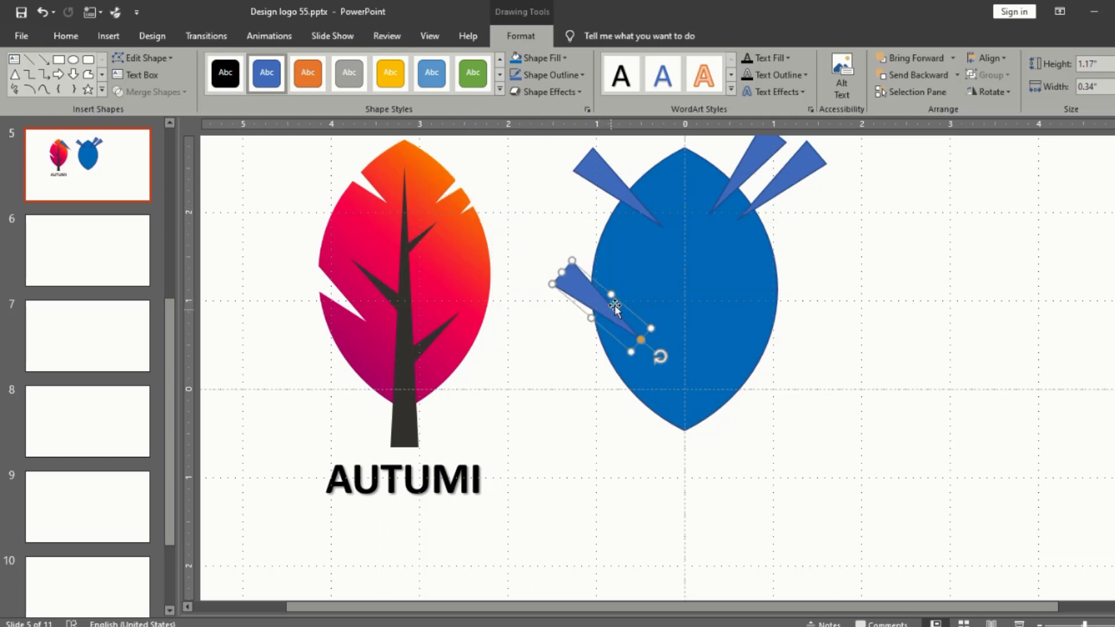
# Step: Fragment the leaf together with its four overlapping triangles
pyautogui.keyDown('shift'); pyautogui.click(641, 251); pyautogui.keyUp('shift')
pyautogui.keyDown('shift'); pyautogui.click(628, 190); pyautogui.keyUp('shift')
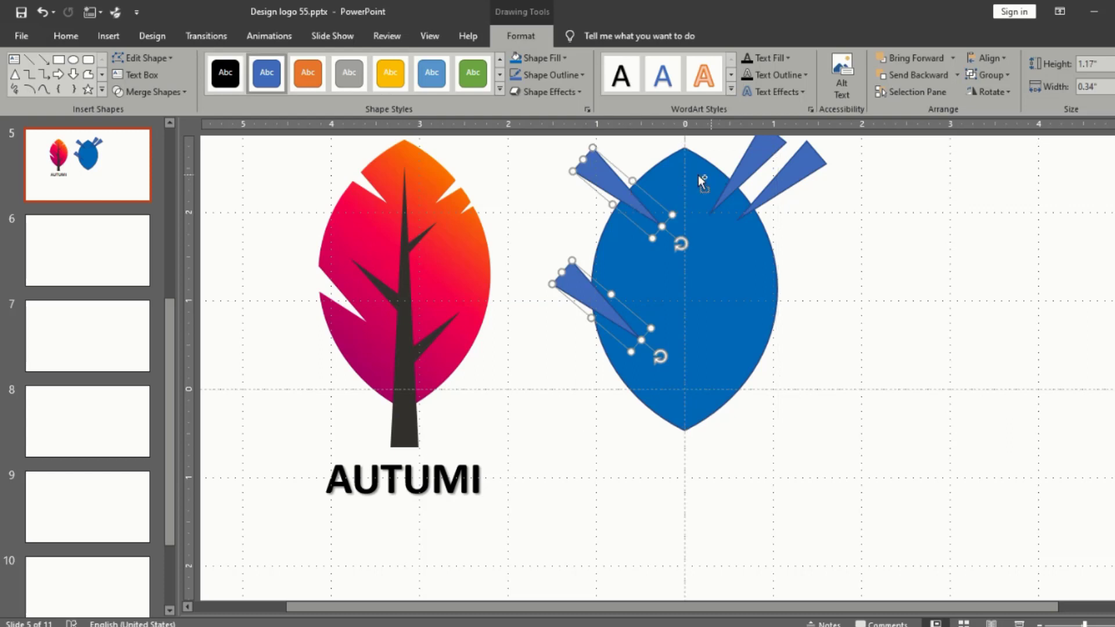
pyautogui.keyDown('shift'); pyautogui.click(741, 166); pyautogui.keyUp('shift')
pyautogui.keyDown('shift'); pyautogui.click(760, 200); pyautogui.keyUp('shift')
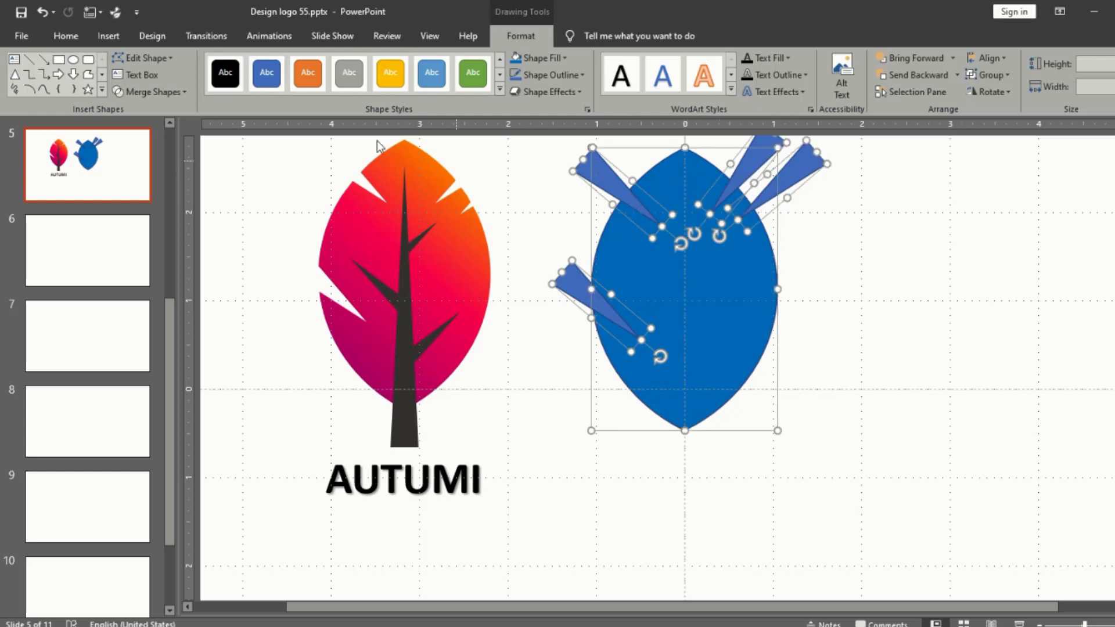
pyautogui.click(168, 92)
pyautogui.click(140, 144)
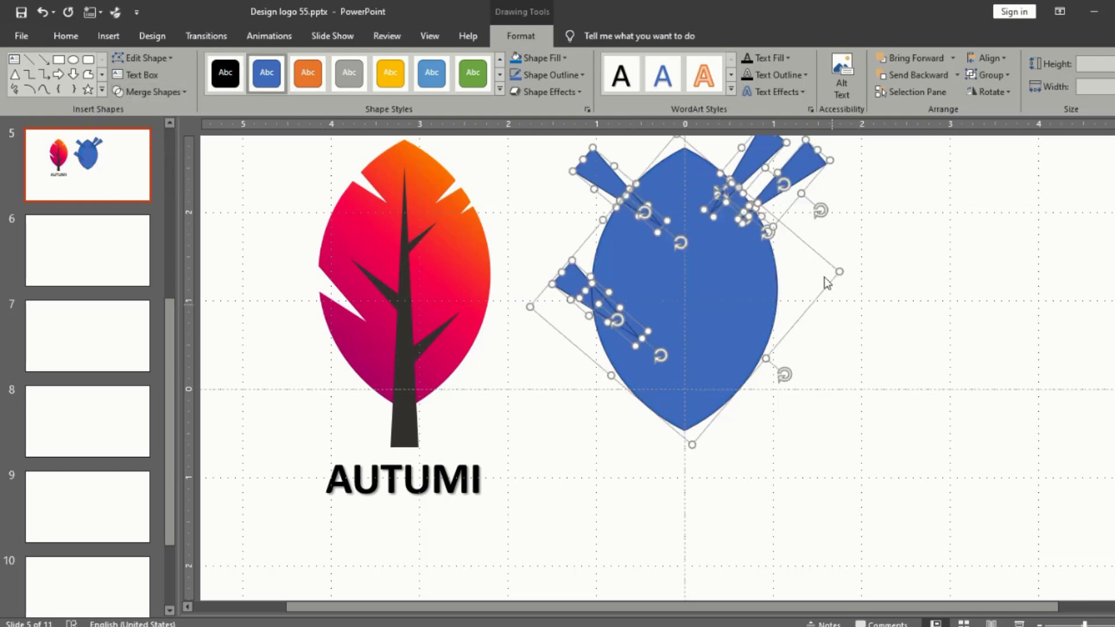
pyautogui.click(887, 202)
# Step: Move the notched leaf clear of the cut pieces and delete the triangle fragments from its upper-right edge
pyautogui.click(801, 174)
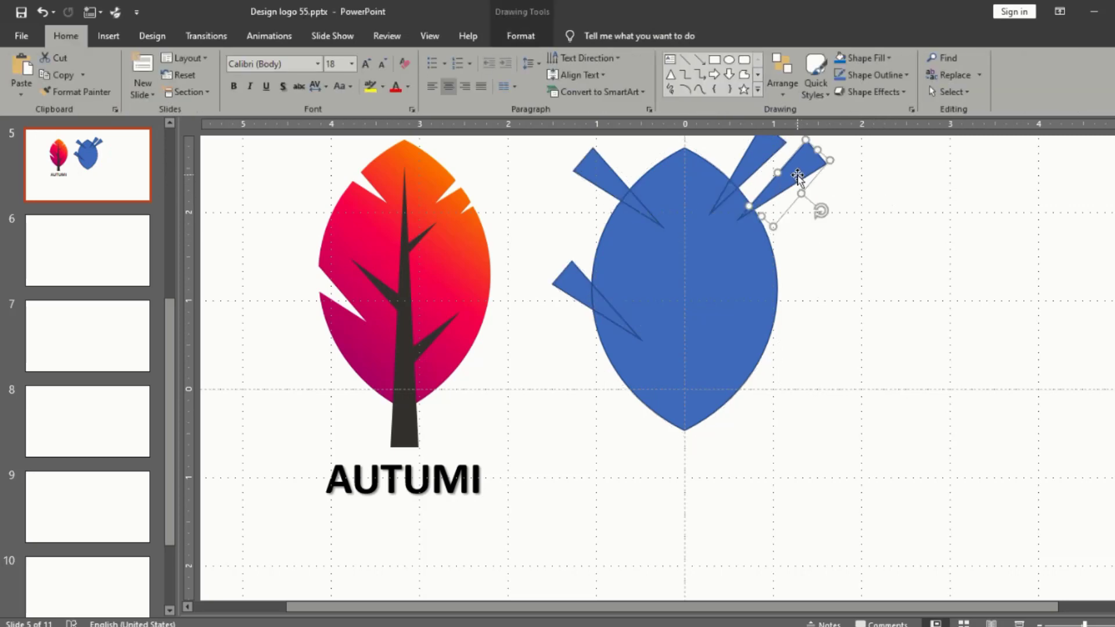
pyautogui.press('Delete')
pyautogui.click(749, 215)
pyautogui.moveTo(752, 212); pyautogui.dragTo(813, 293)
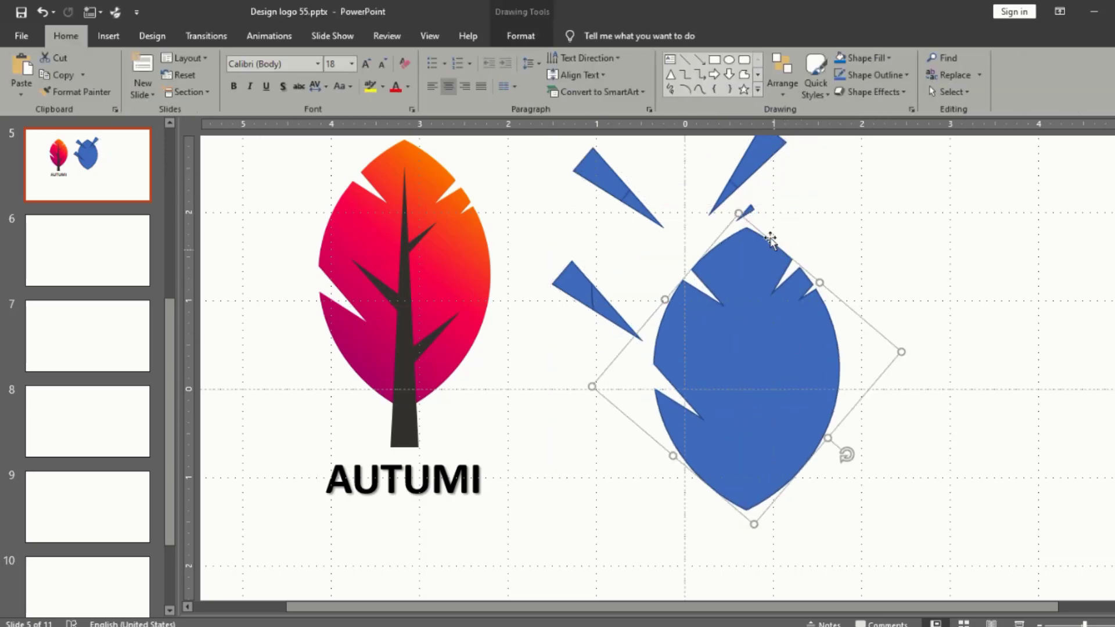
pyautogui.press('Delete')
pyautogui.click(758, 160)
pyautogui.press('Delete')
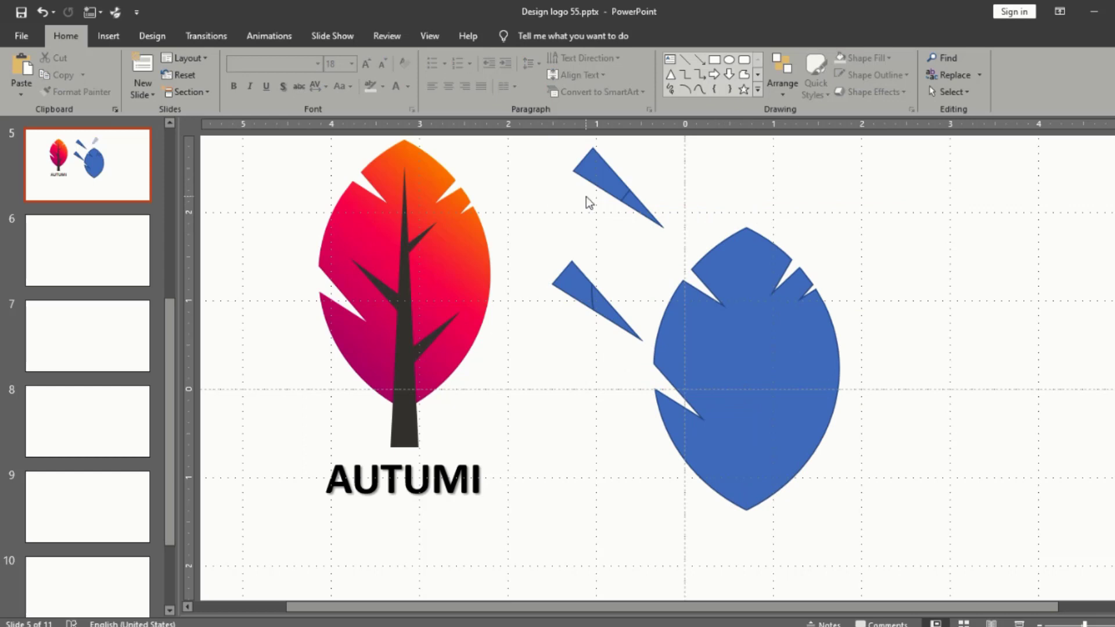
# Step: Delete the remaining triangle fragments from the left side and move the notched leaf back onto the vertical guide
pyautogui.click(593, 177)
pyautogui.press('Delete')
pyautogui.click(618, 192)
pyautogui.press('Delete')
pyautogui.click(579, 304)
pyautogui.press('Delete')
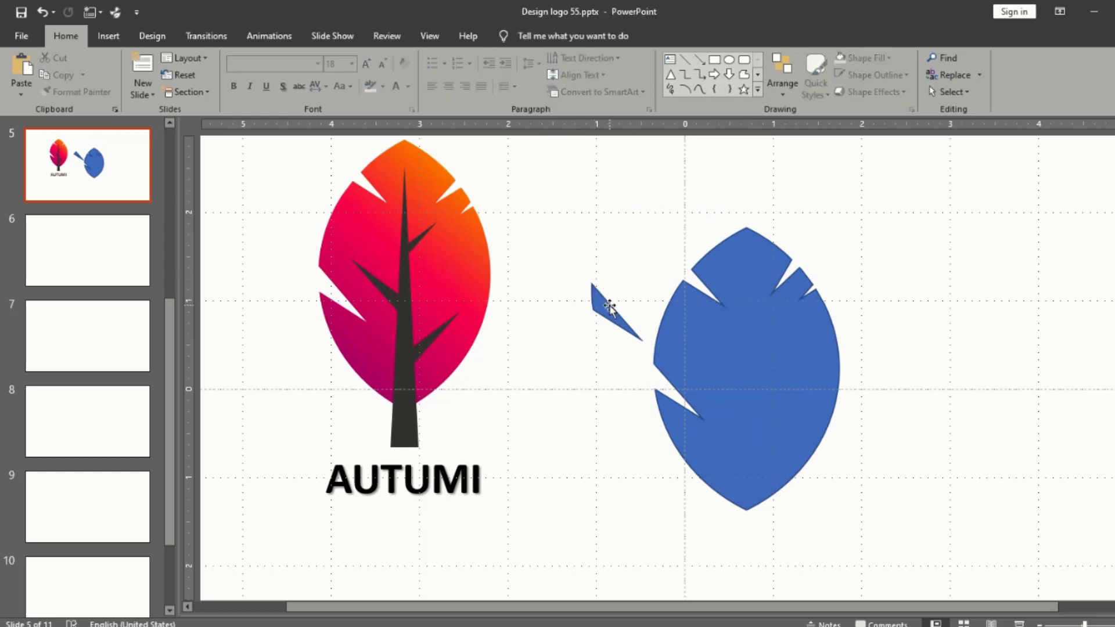
pyautogui.click(607, 307)
pyautogui.press('Delete')
pyautogui.moveTo(749, 341)
pyautogui.mouseDown()
pyautogui.moveTo(677, 304)
pyautogui.moveTo(689, 251)
pyautogui.mouseUp()
pyautogui.click(899, 313)
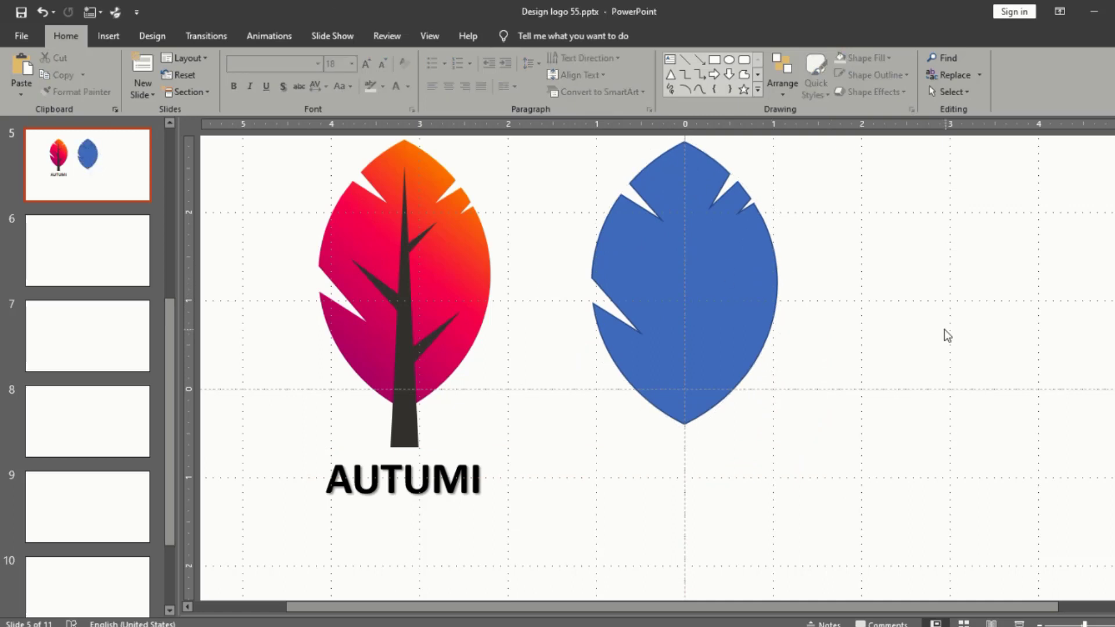
# Step: Draw a slim trunk triangle about 2.97" high by 0.3" wide, centered on the leaf and extending below it
pyautogui.click(671, 74)
pyautogui.moveTo(679, 272); pyautogui.dragTo(679, 443)
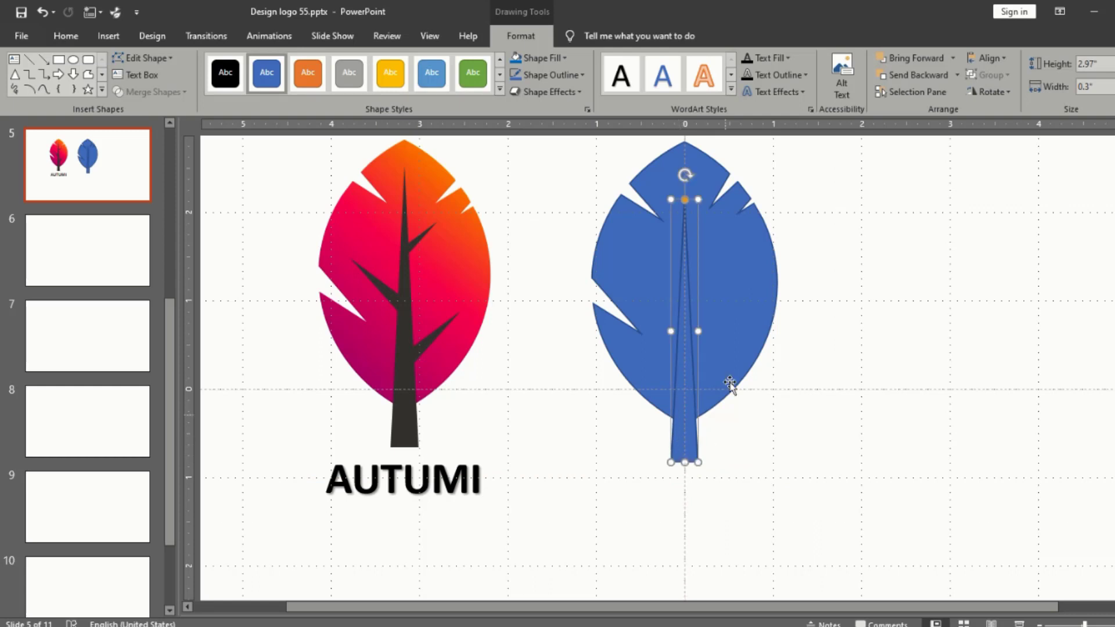
pyautogui.click(876, 245)
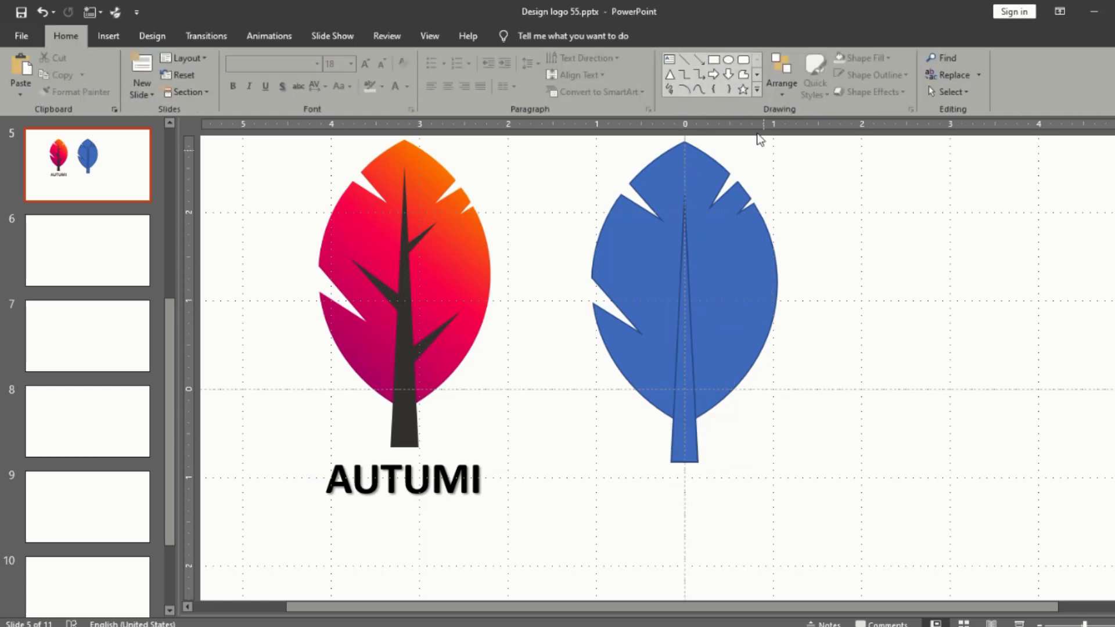
# Step: Draw a thin branch triangle about 0.68" by 0.1" and set it slanting up and right from the upper trunk
pyautogui.click(670, 75)
pyautogui.moveTo(818, 203); pyautogui.dragTo(829, 269)
pyautogui.moveTo(826, 183); pyautogui.dragTo(690, 263)
pyautogui.scroll(2, 690, 263)
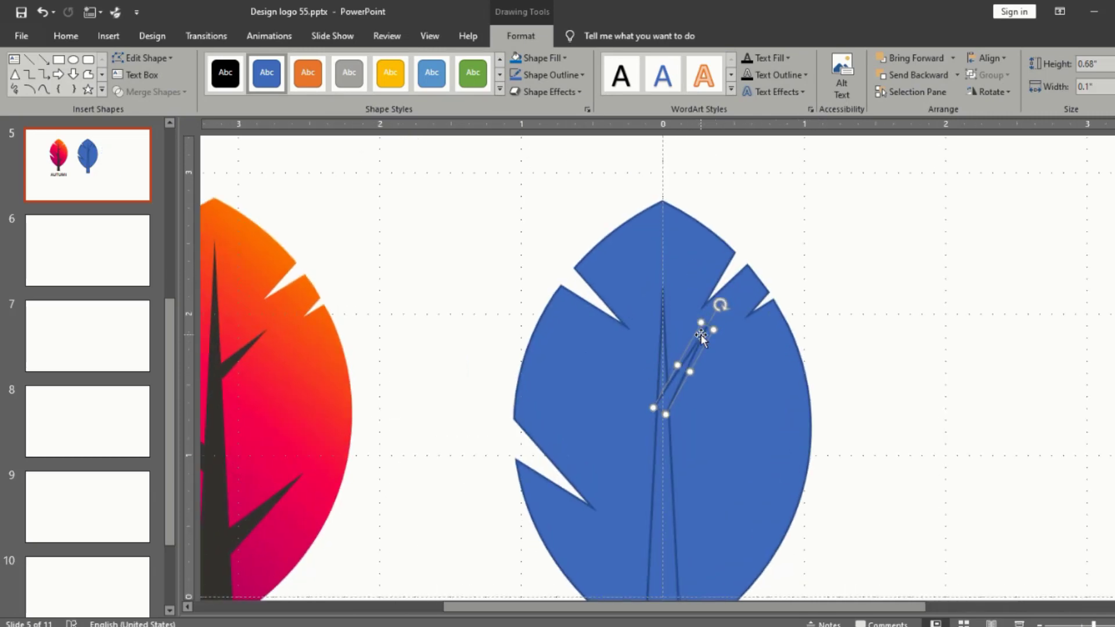
# Step: Resize the slanted upper branch to about 0.65" by 0.09" and widen the trunk triangle to about 0.33"
pyautogui.scroll(-1, 704, 332)
pyautogui.moveTo(713, 312); pyautogui.dragTo(675, 367)
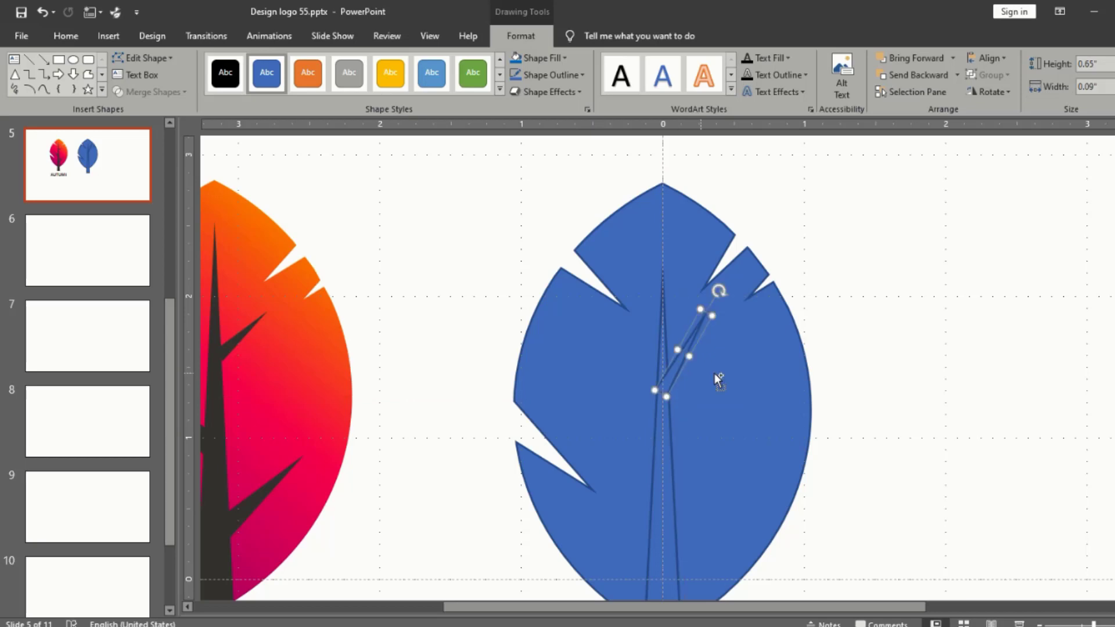
pyautogui.scroll(-2, 718, 372)
pyautogui.click(666, 428)
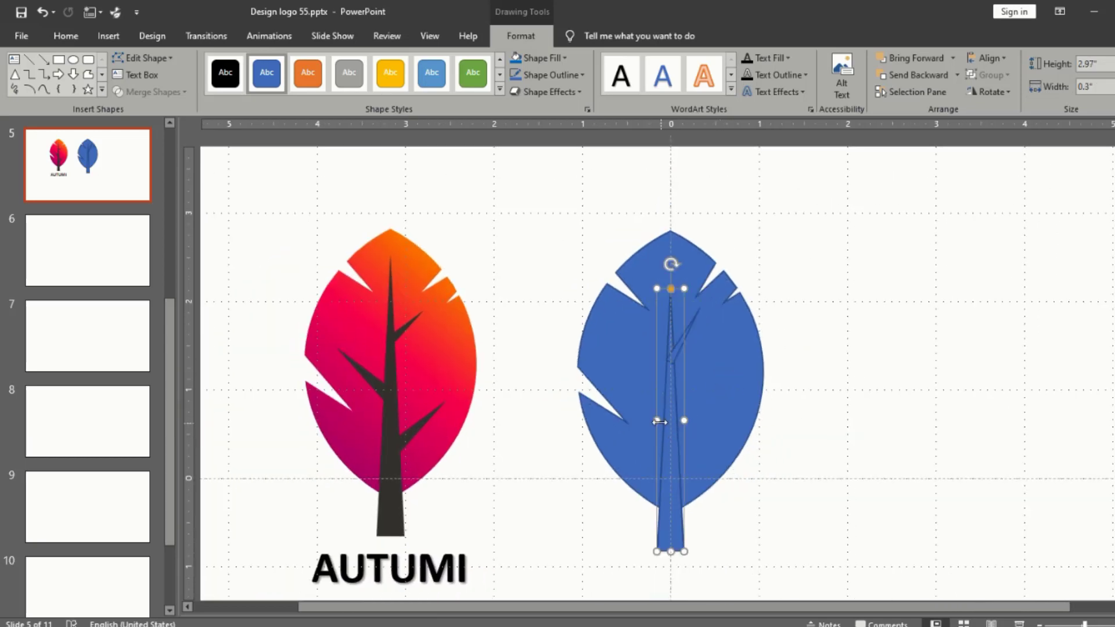
pyautogui.moveTo(656, 420); pyautogui.dragTo(654, 420)
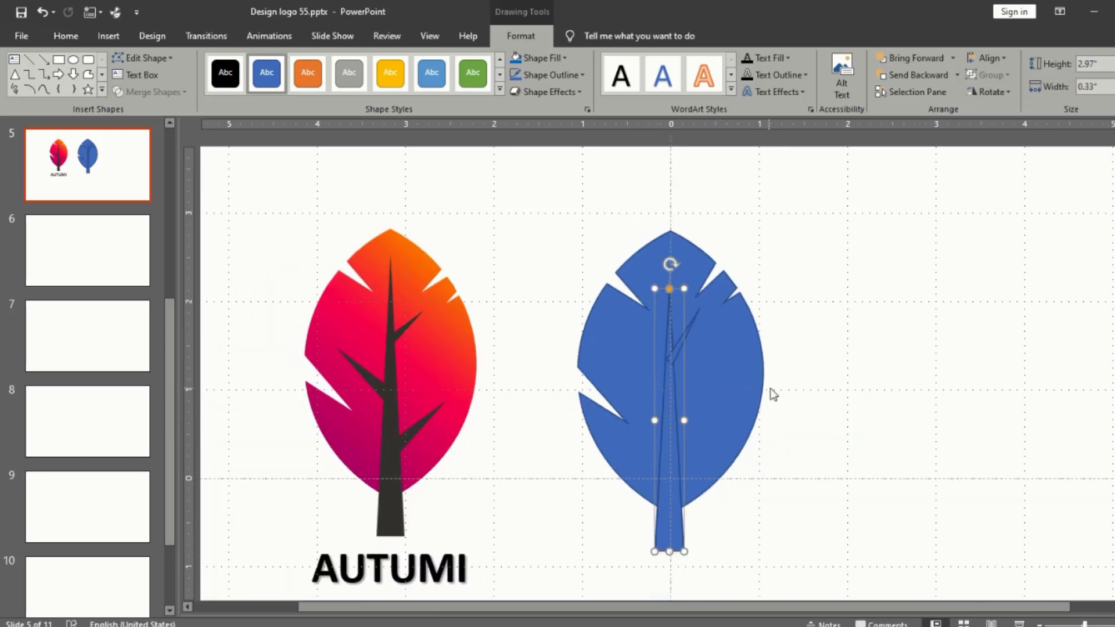
pyautogui.click(769, 393)
# Step: Rotate the upper branch further clockwise, shorten it to about 0.57", and keep its base against the trunk
pyautogui.click(686, 340)
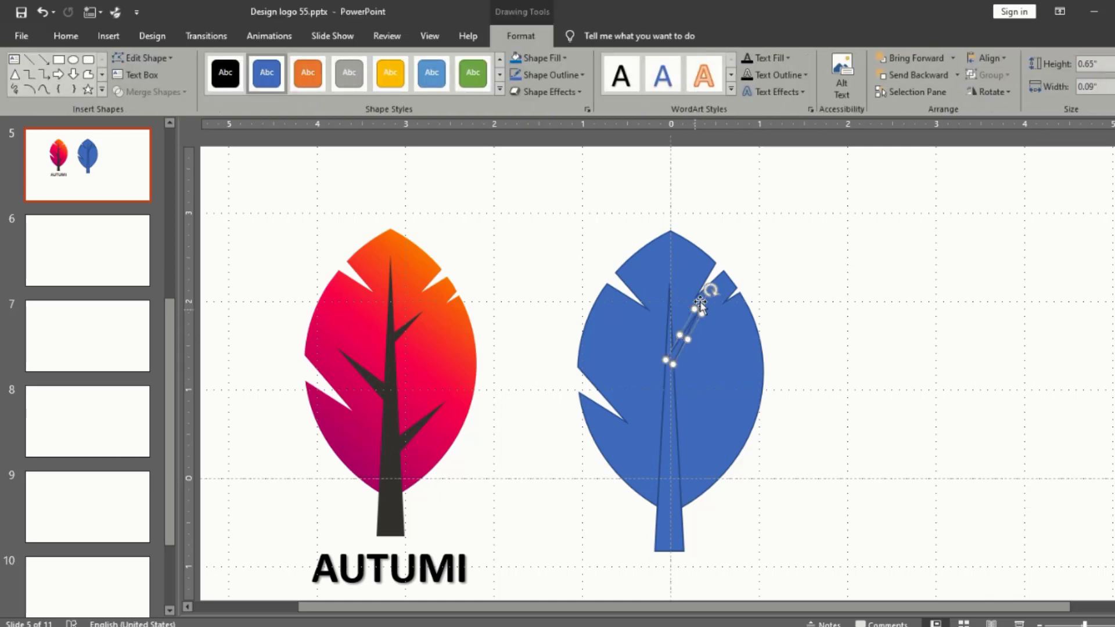
pyautogui.moveTo(711, 290); pyautogui.dragTo(719, 300)
pyautogui.keyDown('ctrl'); pyautogui.scroll(5, 719, 300); pyautogui.keyUp('ctrl')
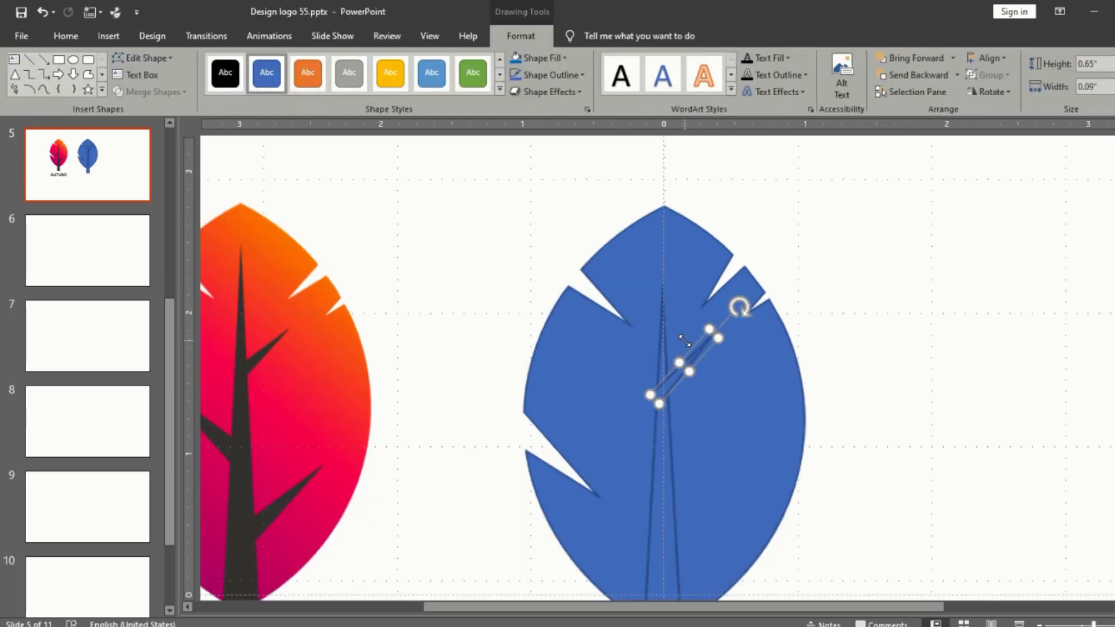
pyautogui.moveTo(622, 436); pyautogui.dragTo(664, 410)
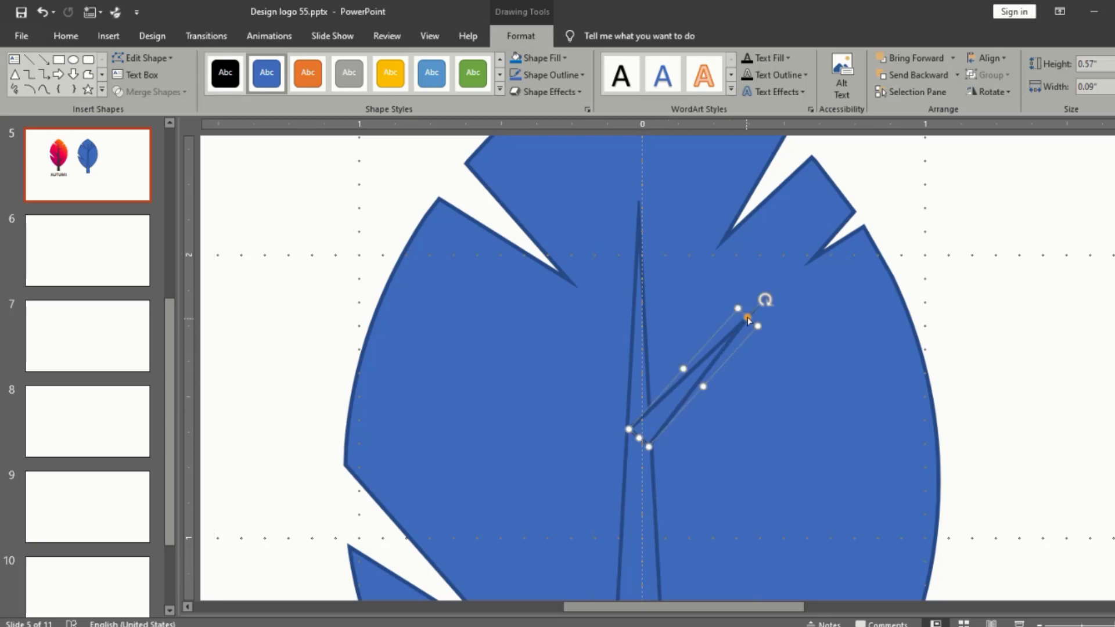
# Step: Copy the upper branch to the lower trunk and enlarge the copy to about 0.86" by 0.14", slanting up and right
pyautogui.moveTo(747, 319); pyautogui.dragTo(681, 450)
pyautogui.keyDown('ctrl'); pyautogui.scroll(-1, 794, 353); pyautogui.keyUp('ctrl')
pyautogui.keyDown('ctrl'); pyautogui.scroll(-3, 796, 355); pyautogui.keyUp('ctrl')
pyautogui.keyDown('ctrl'); pyautogui.scroll(5, 682, 450); pyautogui.keyUp('ctrl')
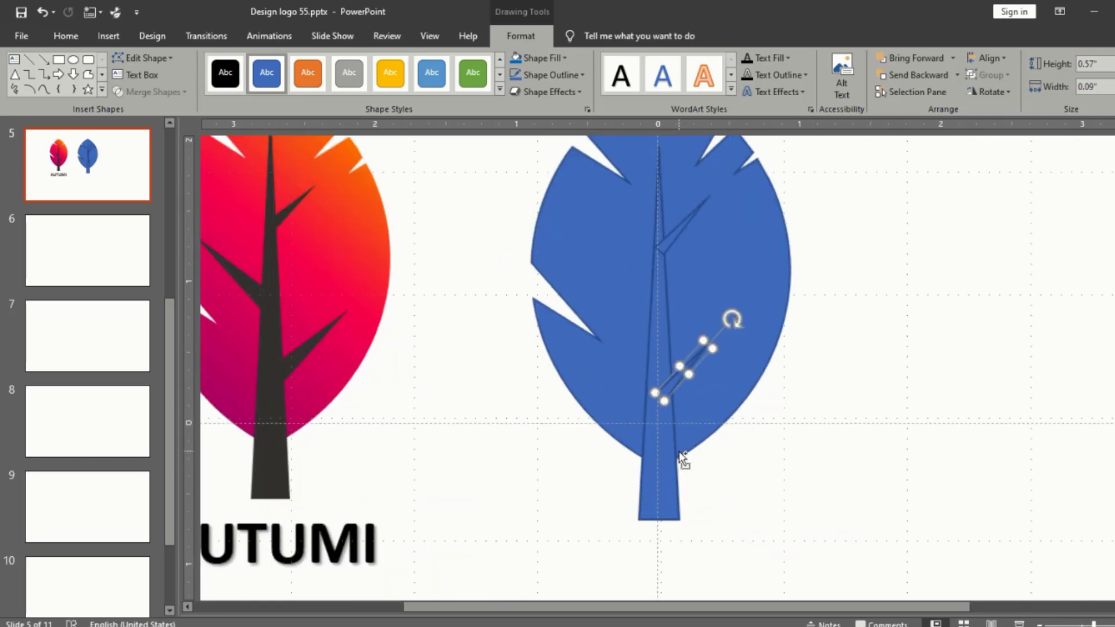
pyautogui.moveTo(747, 319); pyautogui.dragTo(811, 265)
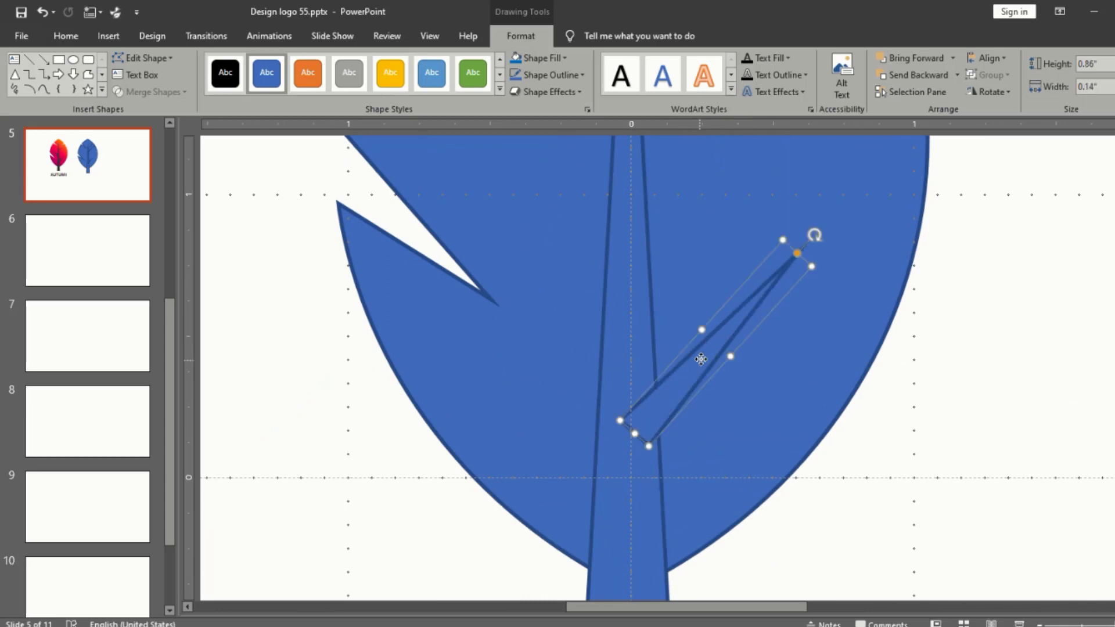
pyautogui.moveTo(702, 358); pyautogui.dragTo(705, 354)
# Step: Duplicate the lower branch and move the copy onto the trunk's middle, between the two right-hand branches
pyautogui.hotkey('ctrl', 'd')
pyautogui.keyDown('ctrl'); pyautogui.scroll(-5, 704, 355); pyautogui.keyUp('ctrl')
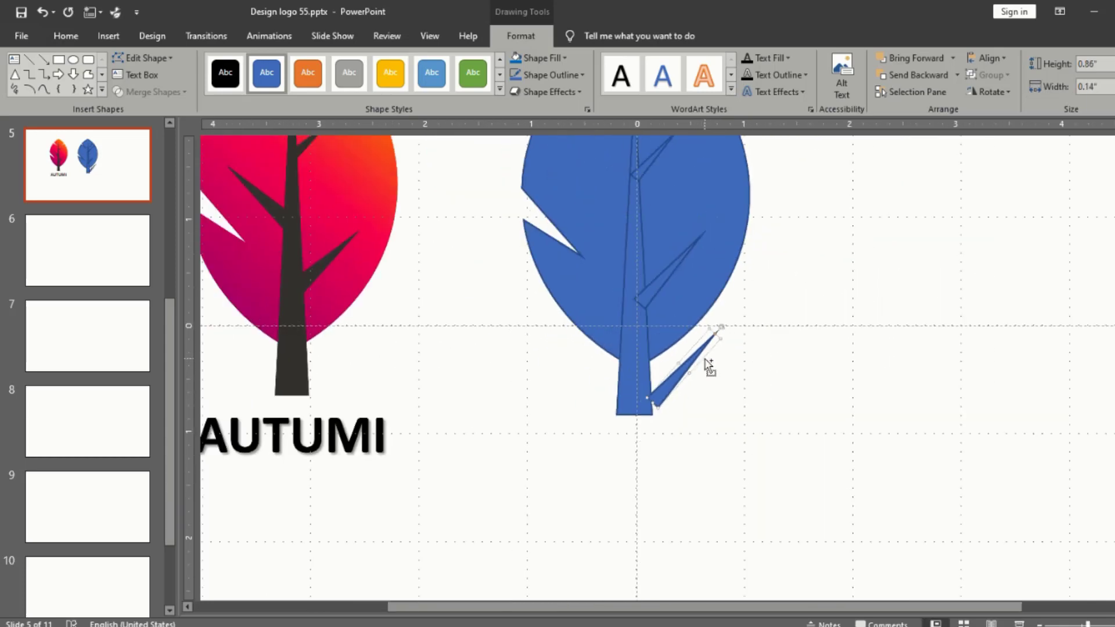
pyautogui.moveTo(705, 374); pyautogui.dragTo(670, 265)
pyautogui.keyDown('ctrl'); pyautogui.scroll(5, 670, 265); pyautogui.keyUp('ctrl')
# Step: Try flipping the copied branch vertically and flip it back
pyautogui.click(992, 92)
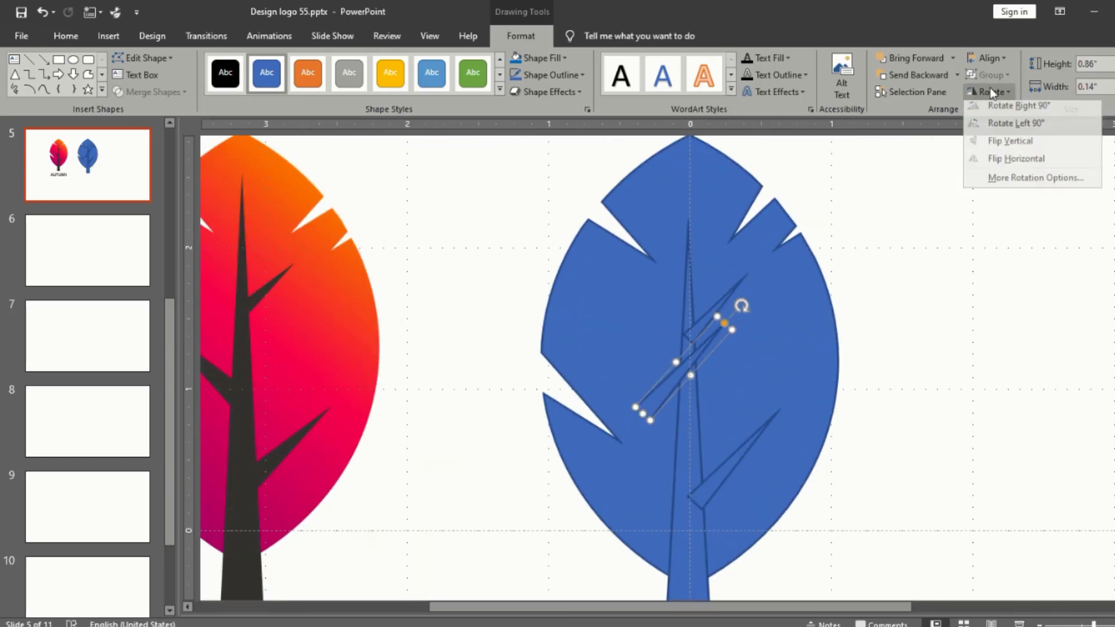
pyautogui.click(991, 141)
pyautogui.click(989, 92)
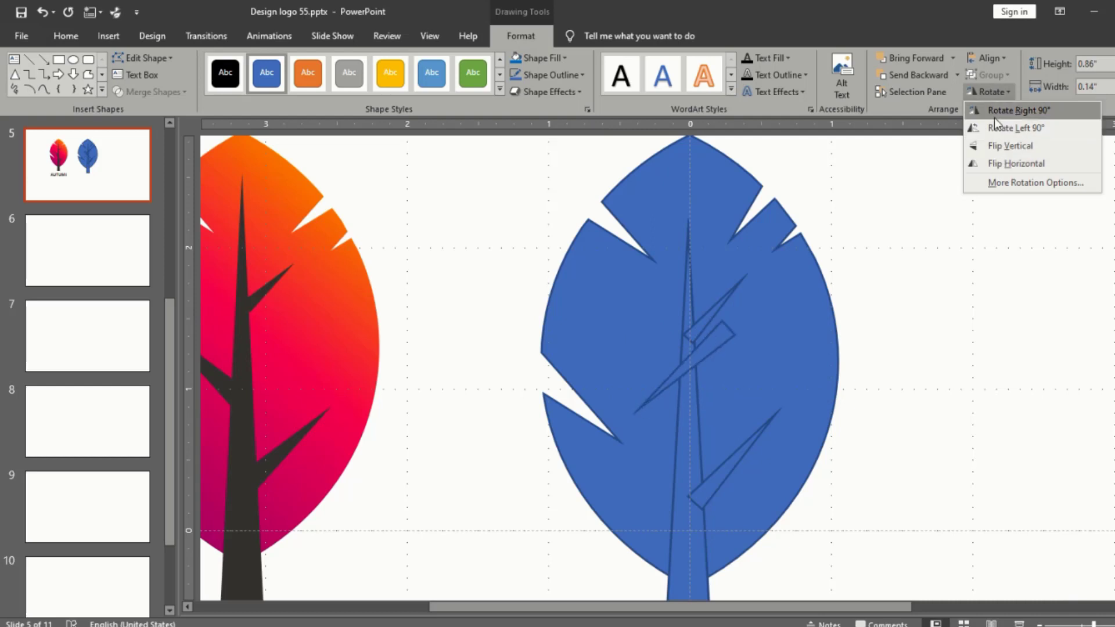
pyautogui.click(998, 145)
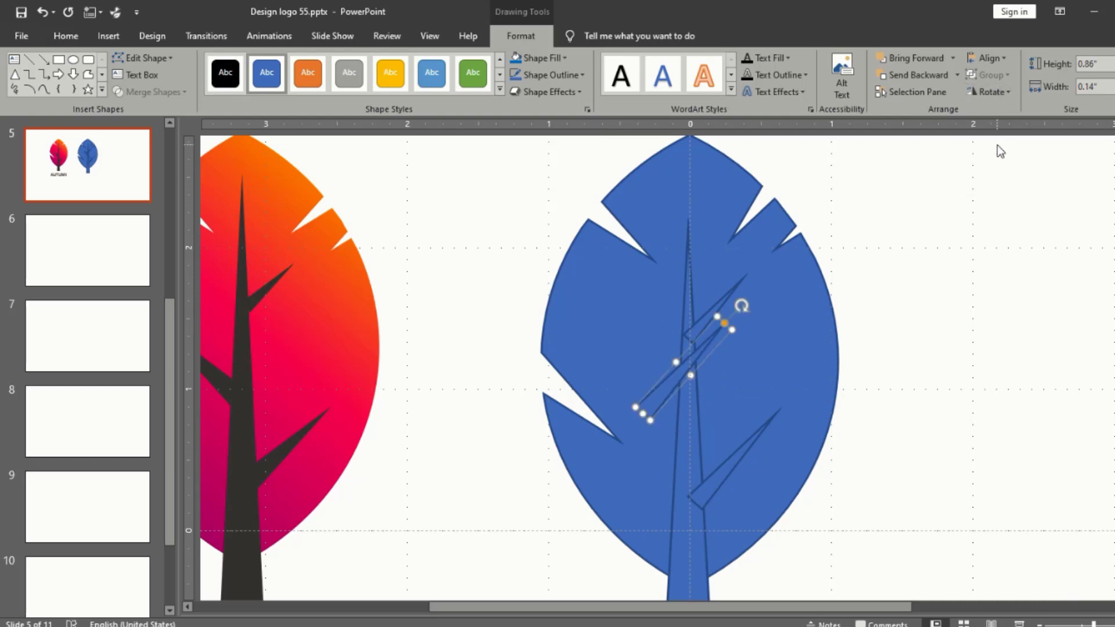
# Step: Flip the copied branch horizontally and fit it to the trunk's left side at about 0.89" by 0.19"
pyautogui.click(991, 95)
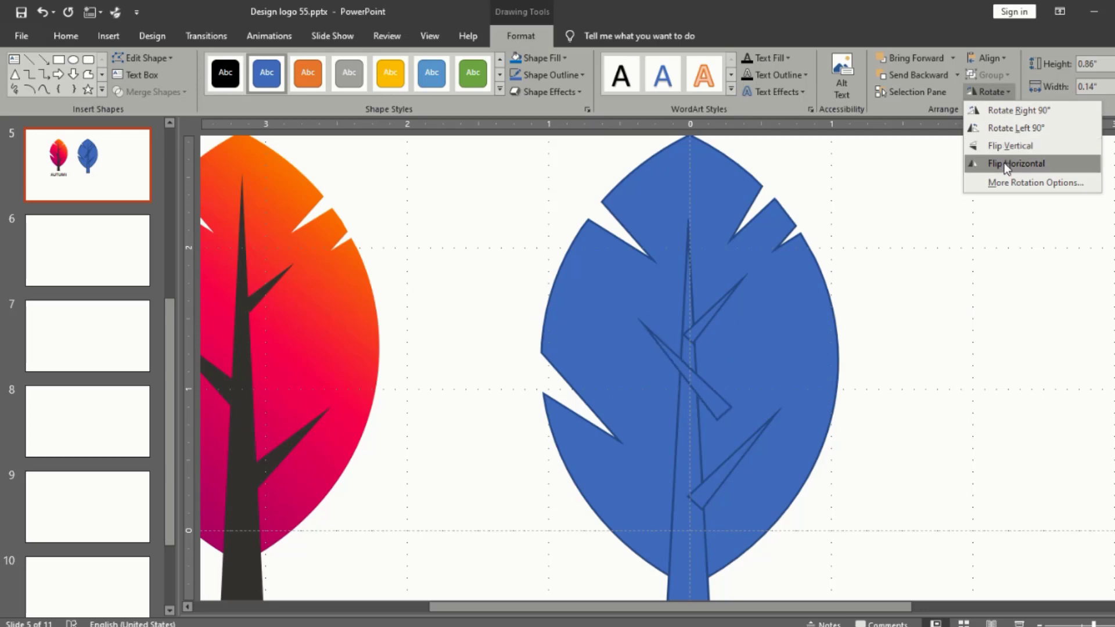
pyautogui.click(1004, 165)
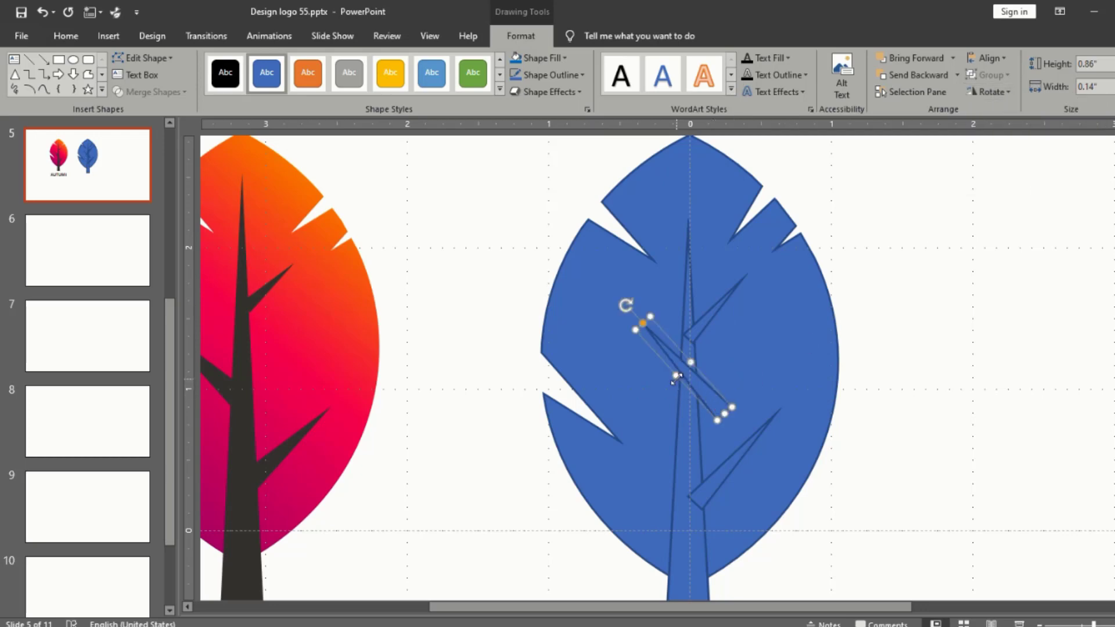
pyautogui.moveTo(676, 378); pyautogui.dragTo(690, 427)
pyautogui.moveTo(686, 427); pyautogui.dragTo(677, 418)
pyautogui.scroll(2, 679, 424)
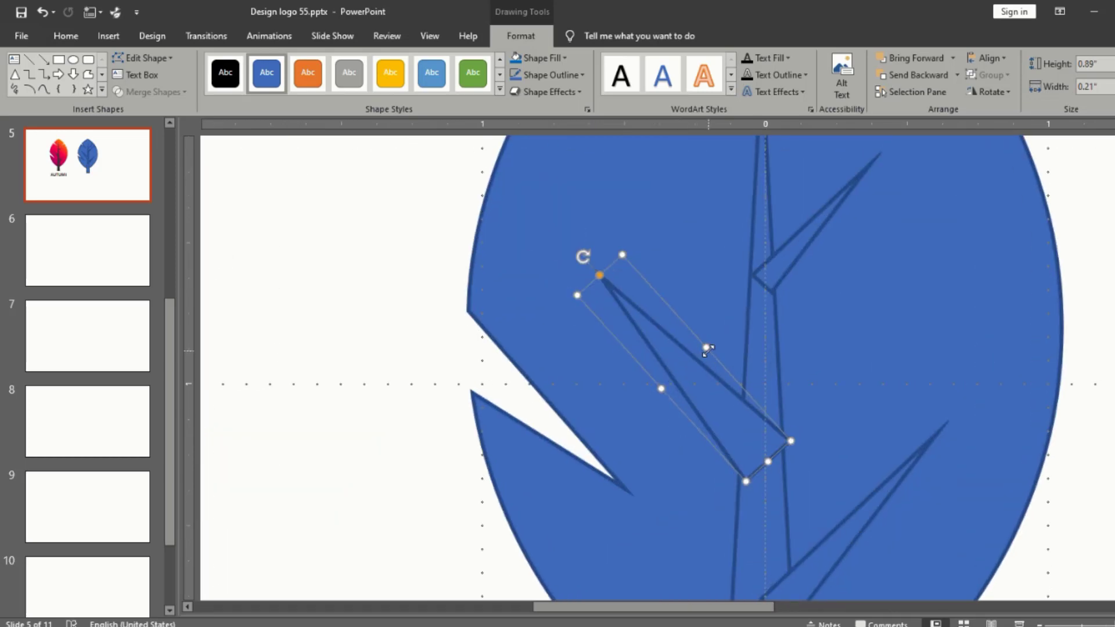
pyautogui.moveTo(706, 347); pyautogui.dragTo(703, 357)
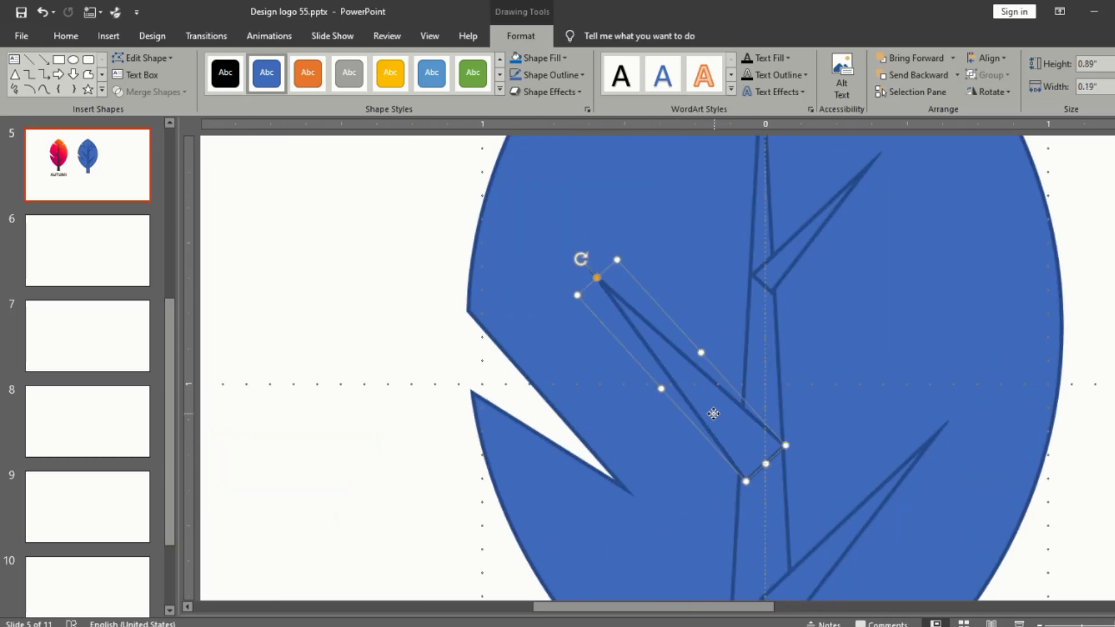
pyautogui.moveTo(714, 413); pyautogui.dragTo(710, 410)
pyautogui.scroll(-4, 709, 409)
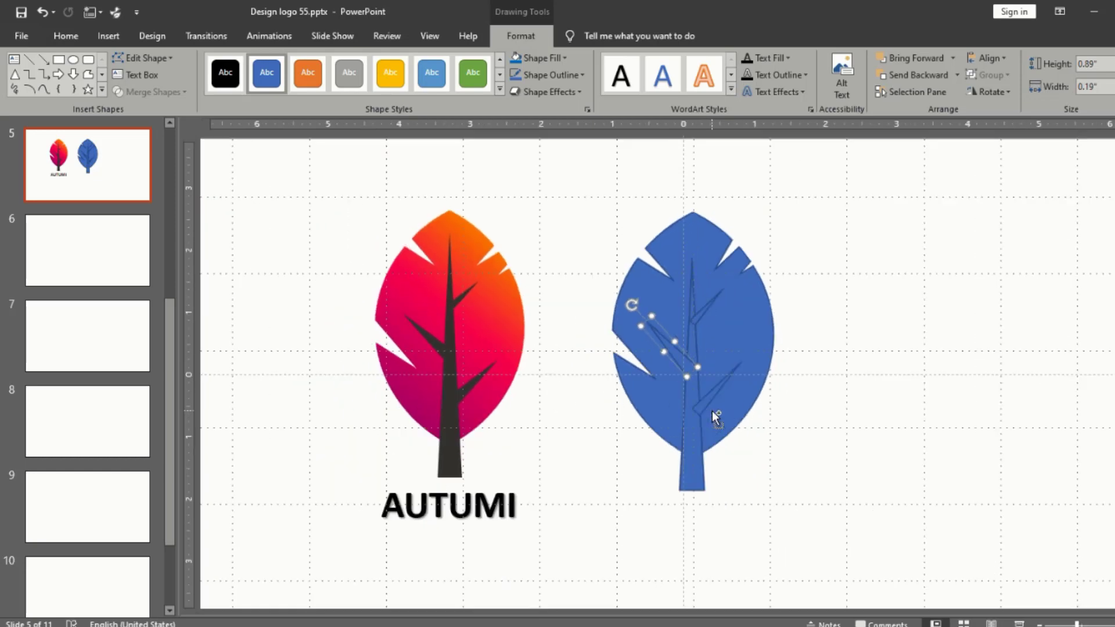
# Step: Select the trunk and its three branches without the leaf and merge them with Union
pyautogui.moveTo(805, 514); pyautogui.dragTo(586, 139)
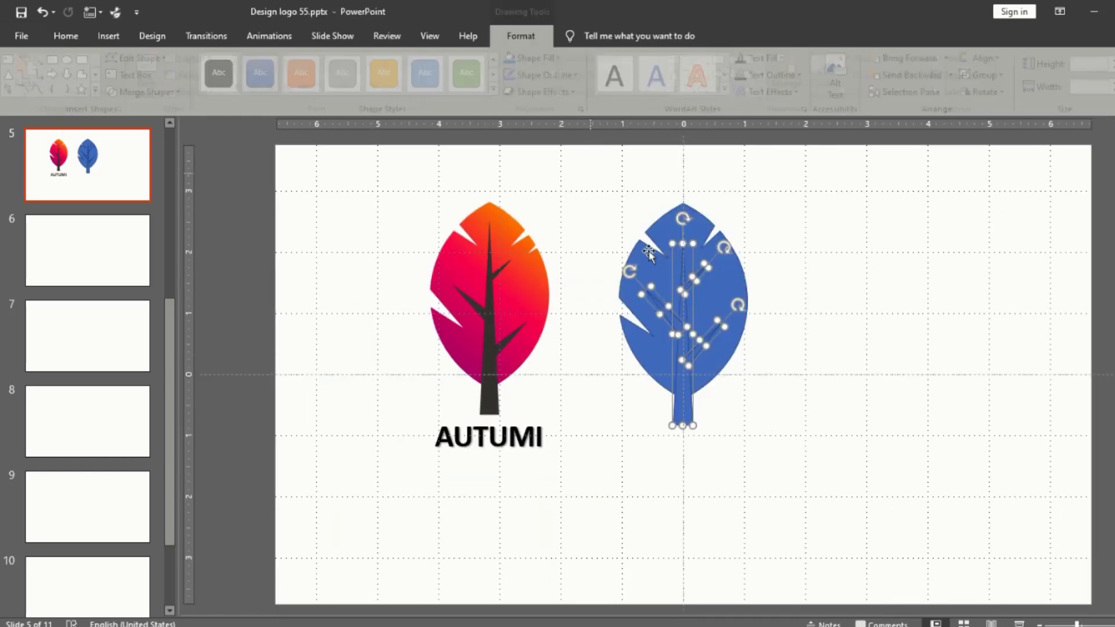
pyautogui.click(781, 365)
pyautogui.click(688, 388)
pyautogui.keyDown('ctrl'); pyautogui.click(701, 349); pyautogui.keyUp('ctrl')
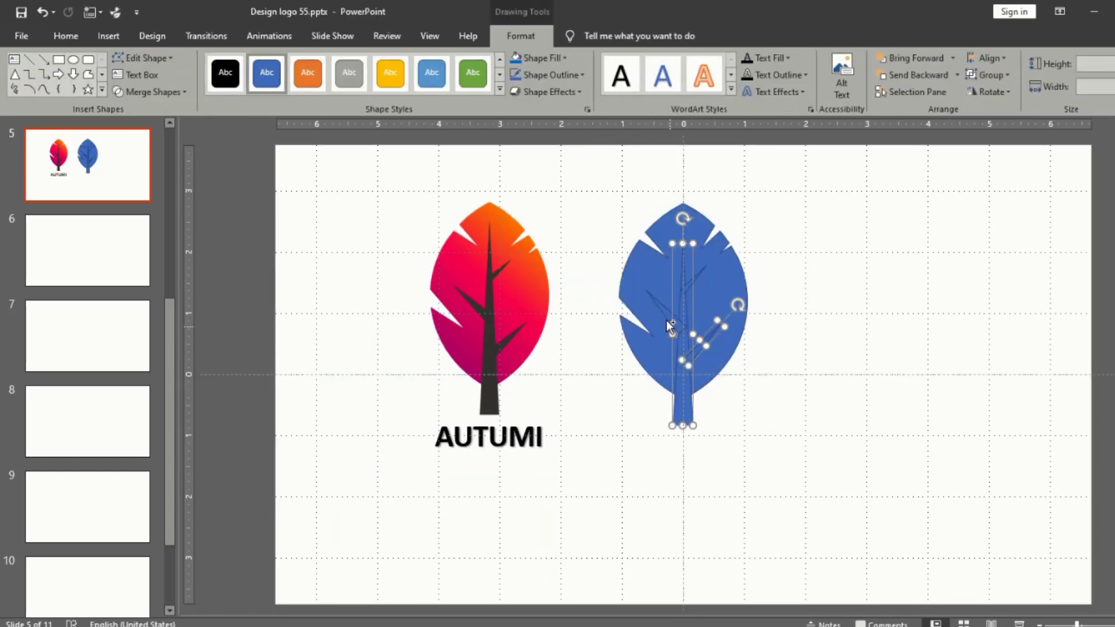
pyautogui.keyDown('ctrl'); pyautogui.click(694, 278); pyautogui.keyUp('ctrl')
pyautogui.keyDown('ctrl'); pyautogui.click(695, 278); pyautogui.keyUp('ctrl')
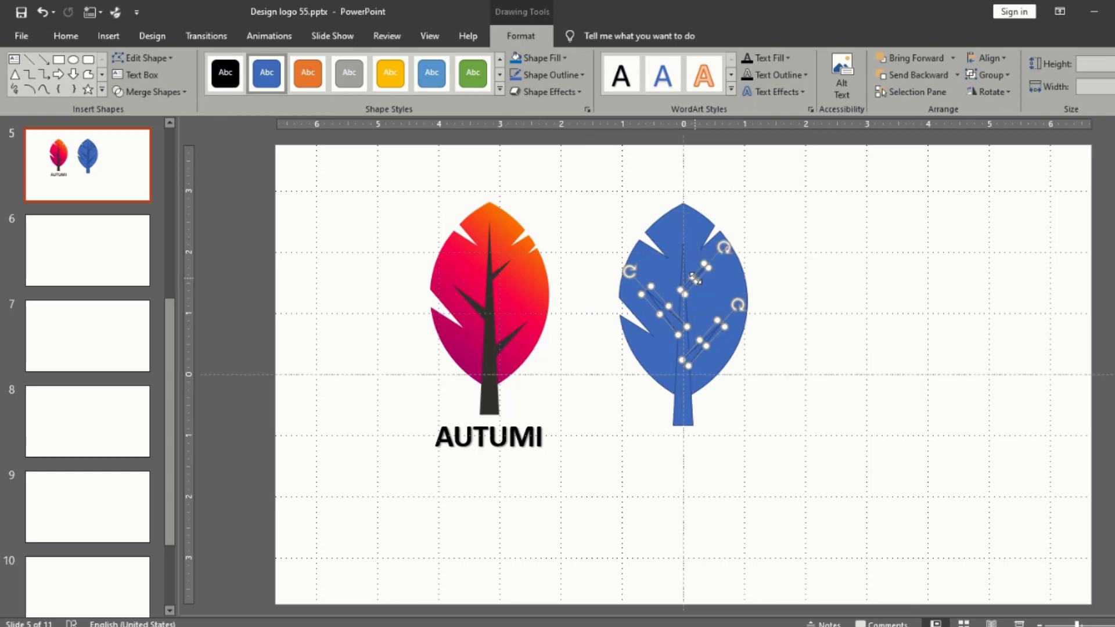
pyautogui.keyDown('ctrl'); pyautogui.click(685, 273); pyautogui.keyUp('ctrl')
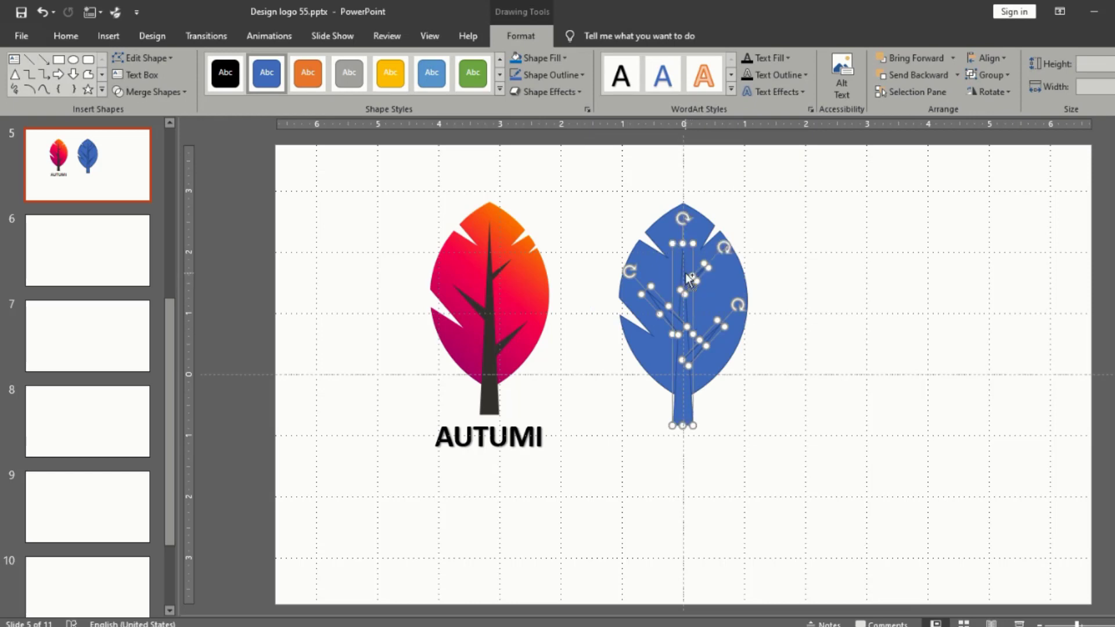
pyautogui.click(159, 92)
pyautogui.click(152, 109)
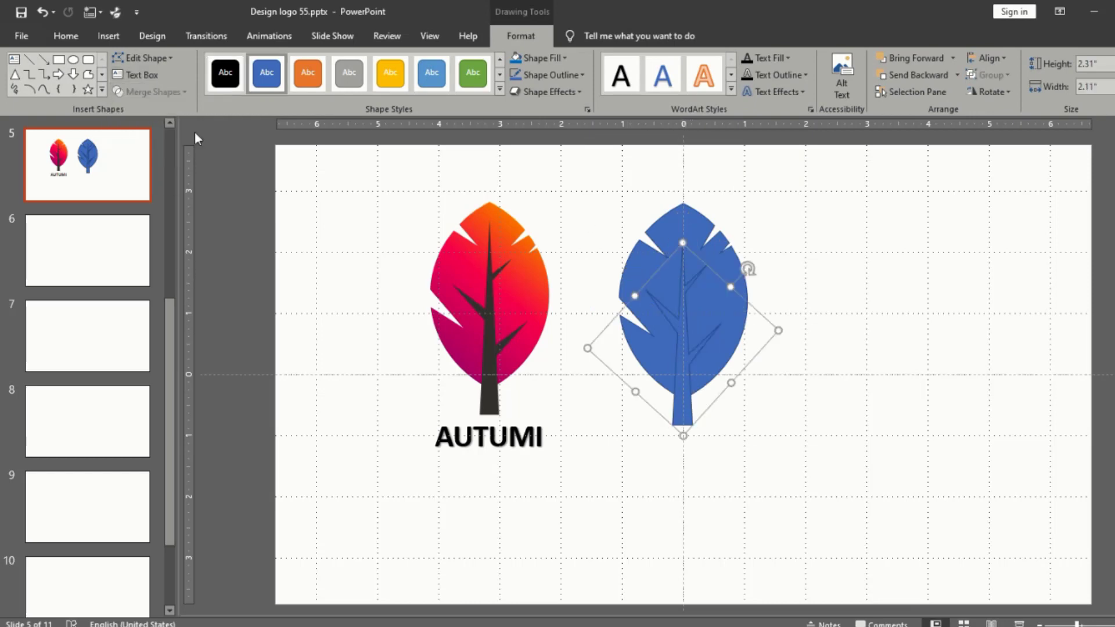
# Step: Fill the merged trunk and branches with a dark gray theme color and remove the outline
pyautogui.click(214, 71)
pyautogui.click(564, 58)
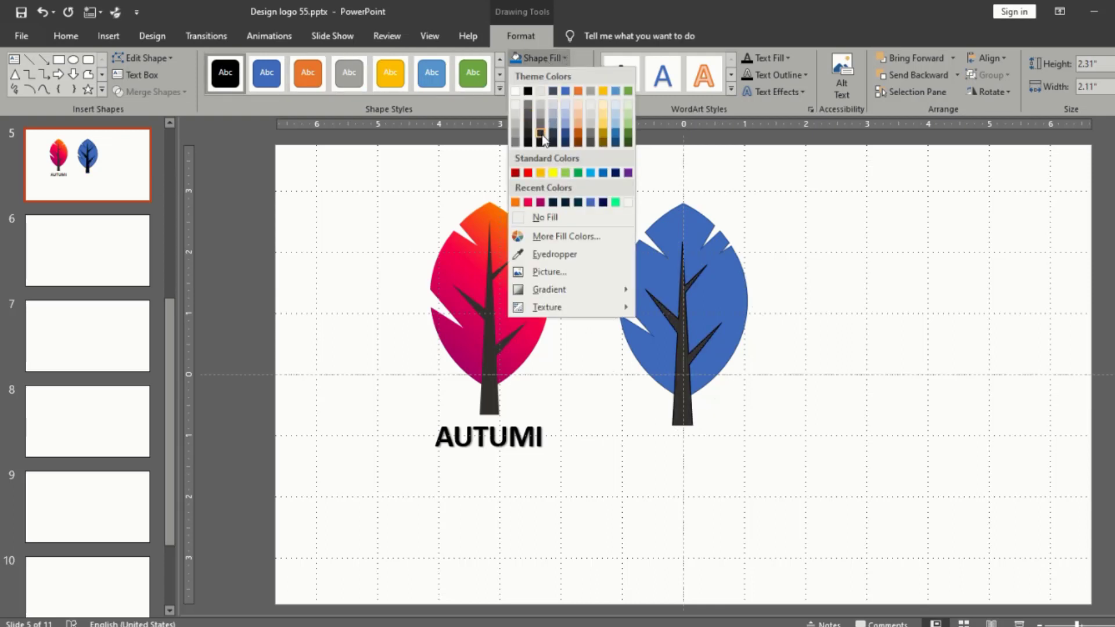
pyautogui.click(541, 136)
pyautogui.click(580, 75)
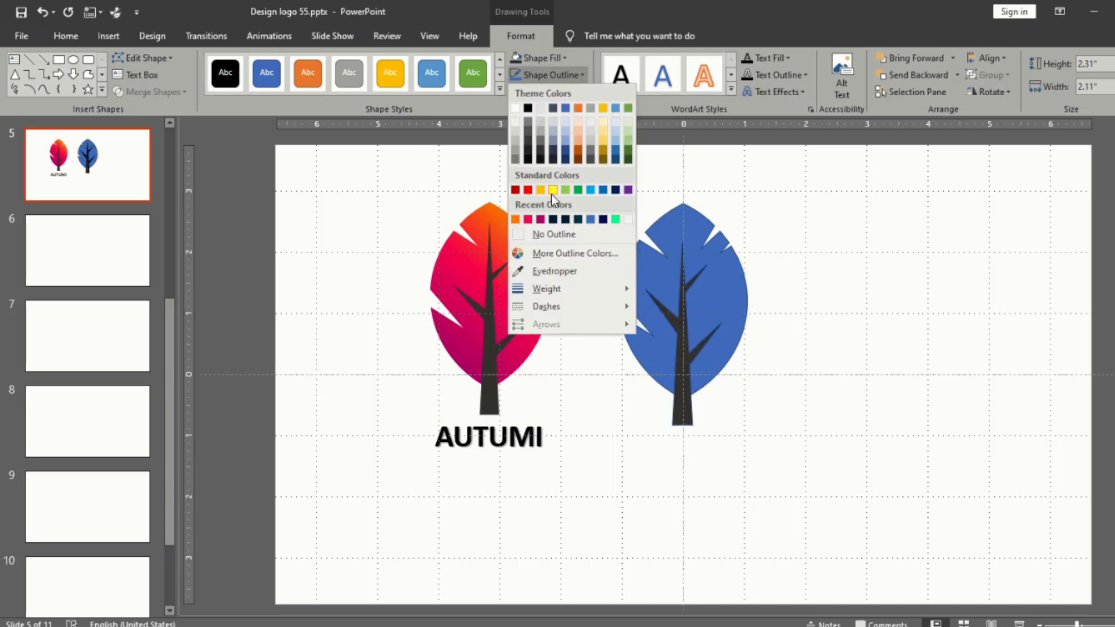
pyautogui.click(552, 237)
# Step: Open the leaf's shape formatting and switch its fill to Gradient fill
pyautogui.click(711, 237)
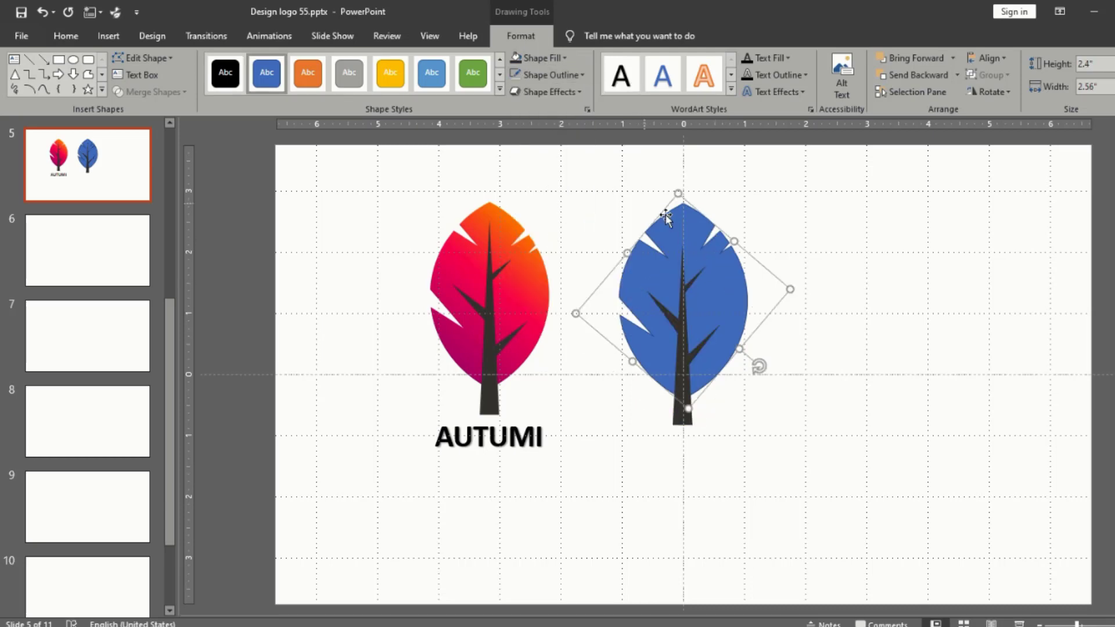
pyautogui.rightClick(699, 234)
pyautogui.click(763, 503)
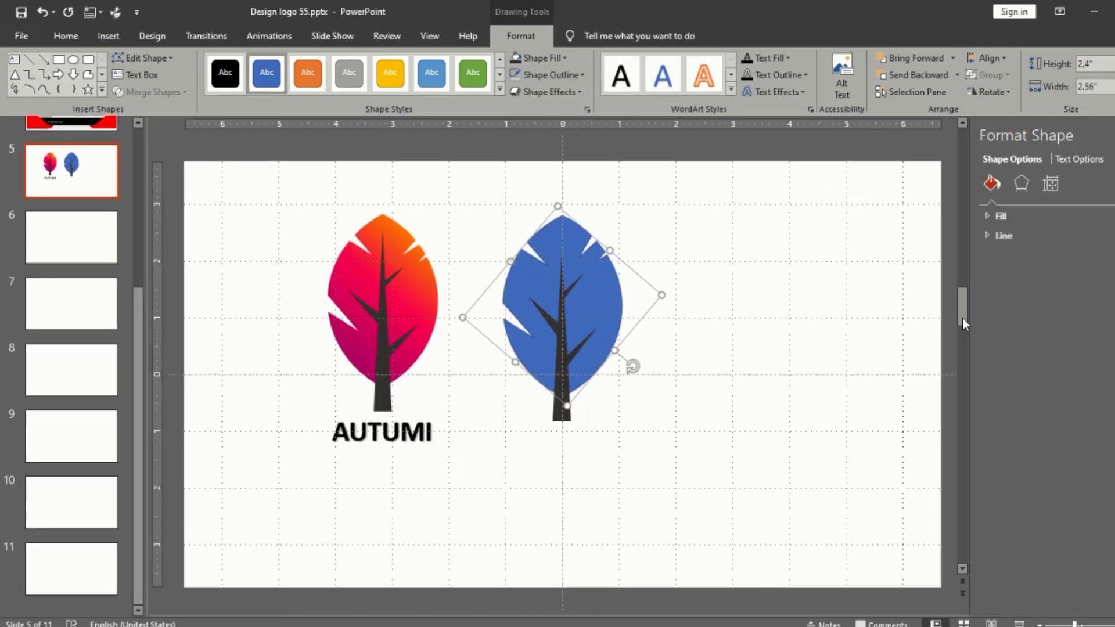
pyautogui.click(990, 215)
pyautogui.click(1024, 271)
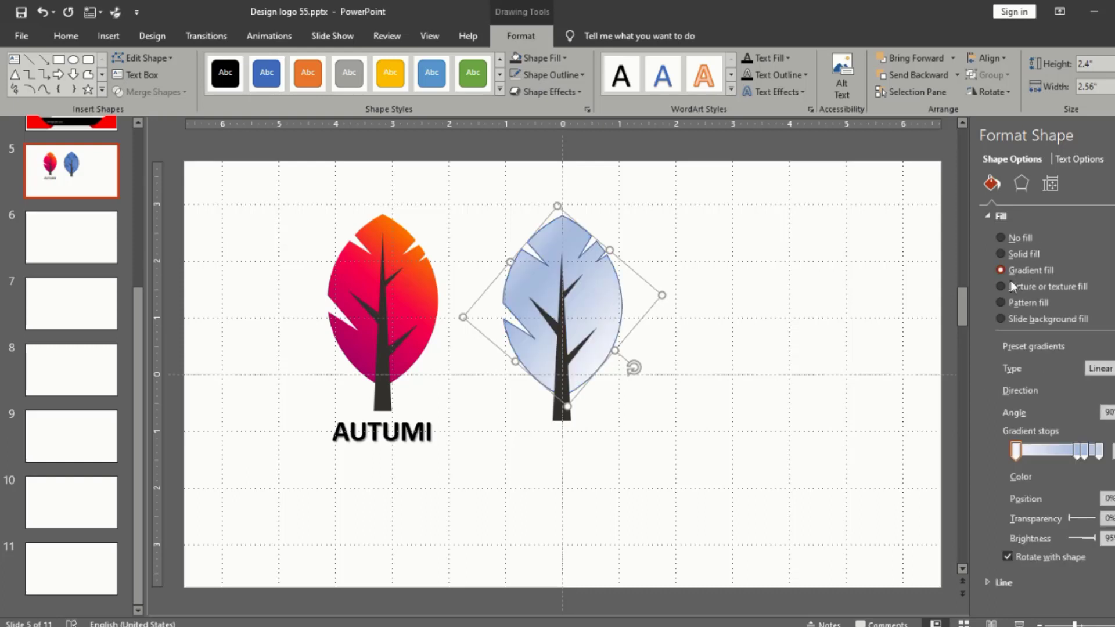
# Step: Reduce the leaf's gradient to three stops, place the first at 8%, and change the gradient angle
pyautogui.moveTo(1075, 452); pyautogui.dragTo(1024, 452)
pyautogui.click(1114, 391)
pyautogui.click(1111, 424)
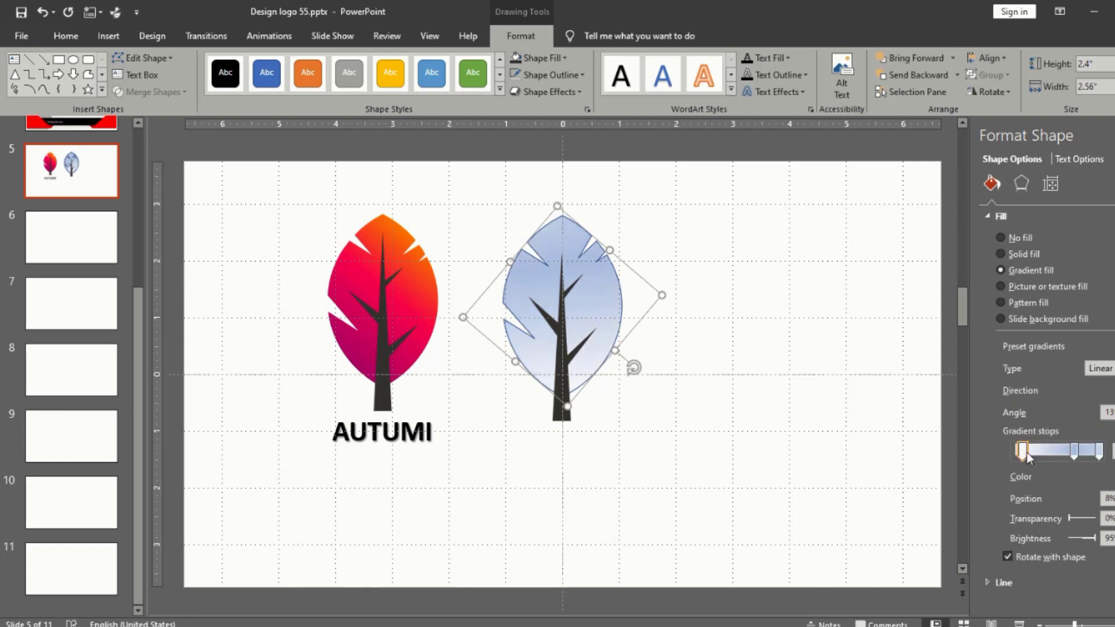
# Step: Color the first gradient stop with the purple sampled from the lower part of the reference leaf using the Eyedropper
pyautogui.click(1110, 476)
pyautogui.click(1075, 455)
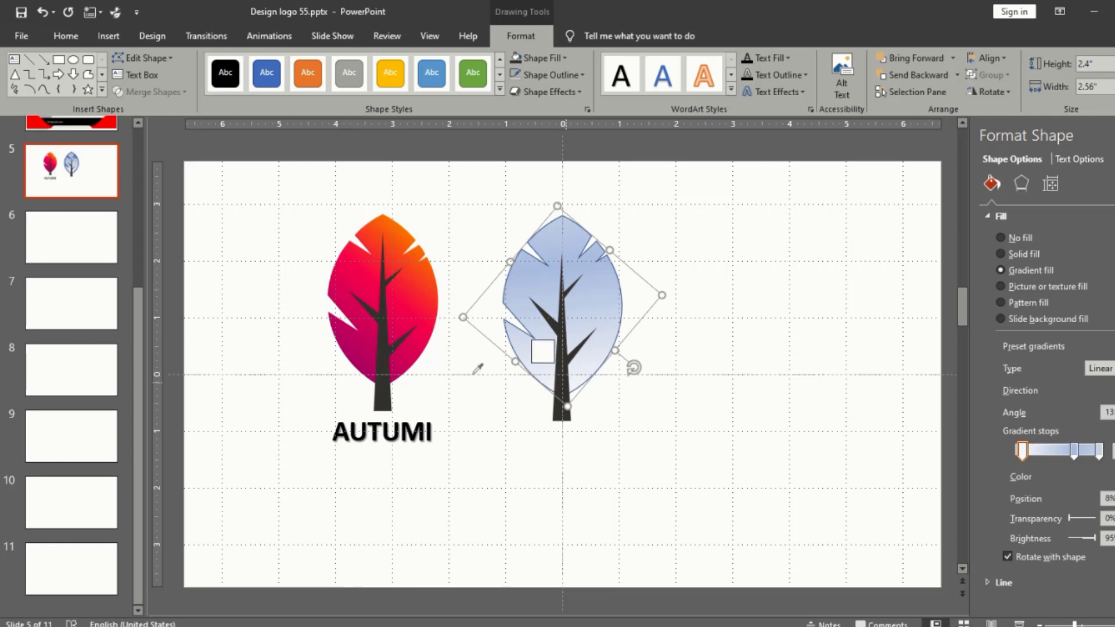
pyautogui.click(365, 347)
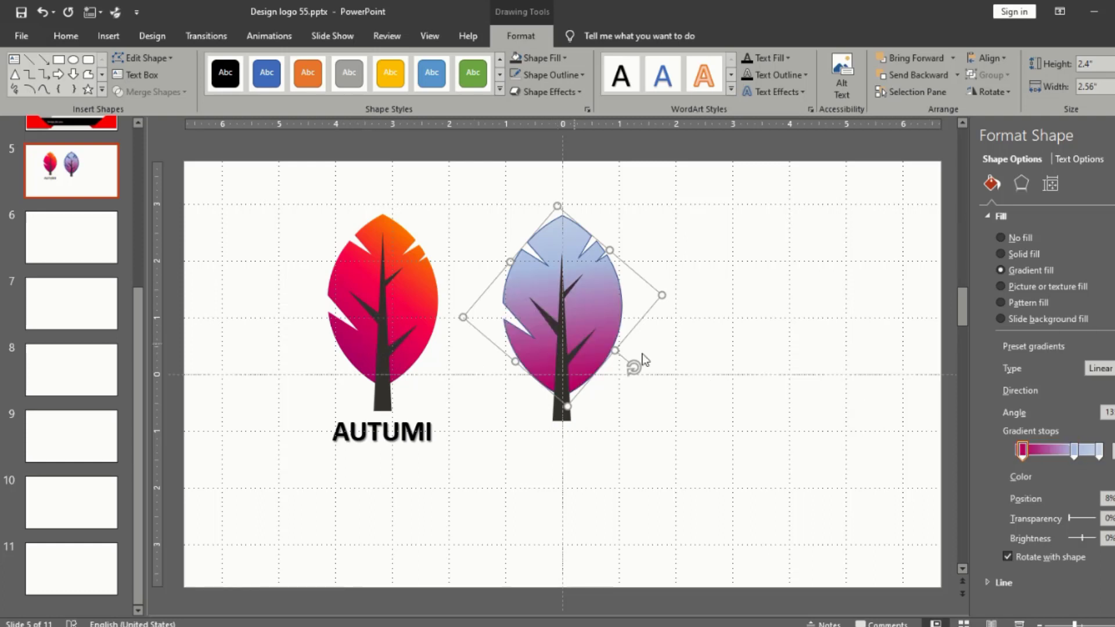
# Step: Select the gradient's middle stop and adjust the leaf's linear gradient angle, ending with an increased angle
pyautogui.click(1074, 451)
pyautogui.press('Down')
pyautogui.press('Down')
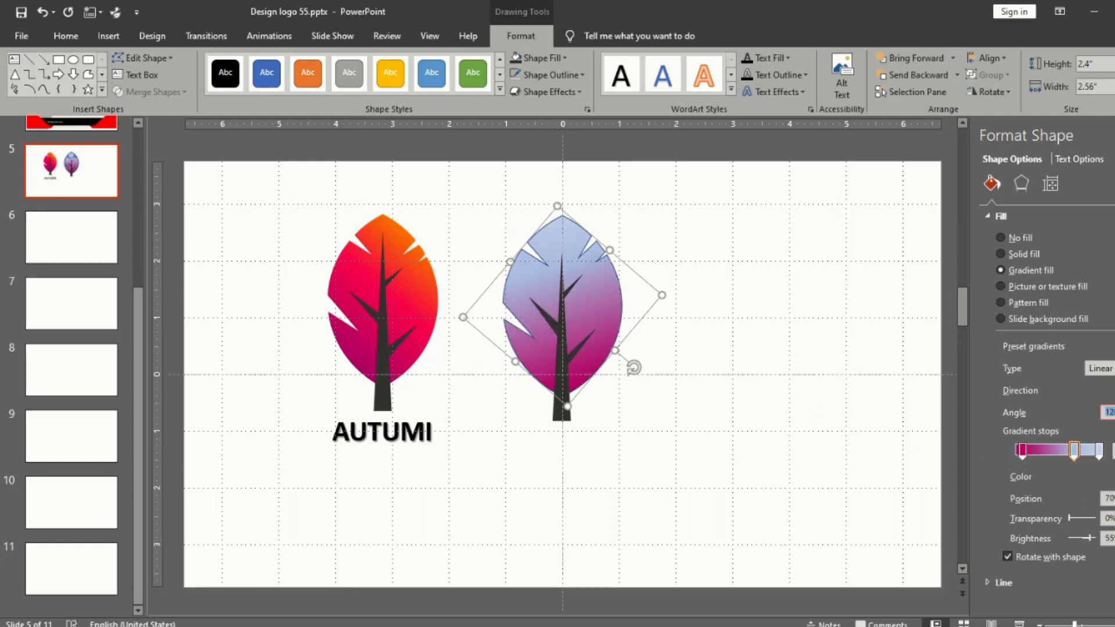
pyautogui.press('Up')
pyautogui.press('Up')
pyautogui.press('Up')
pyautogui.press('Up')
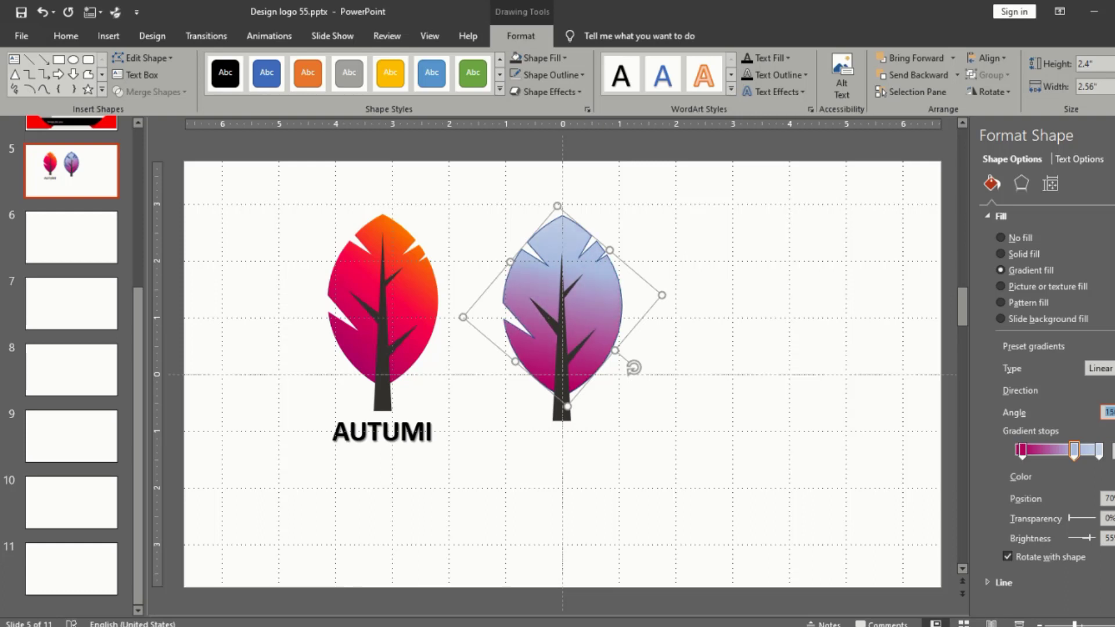
# Step: Color the 70% gradient stop with the crimson sampled from the middle of the reference leaf using the Eyedropper
pyautogui.click(1073, 451)
pyautogui.click(1108, 476)
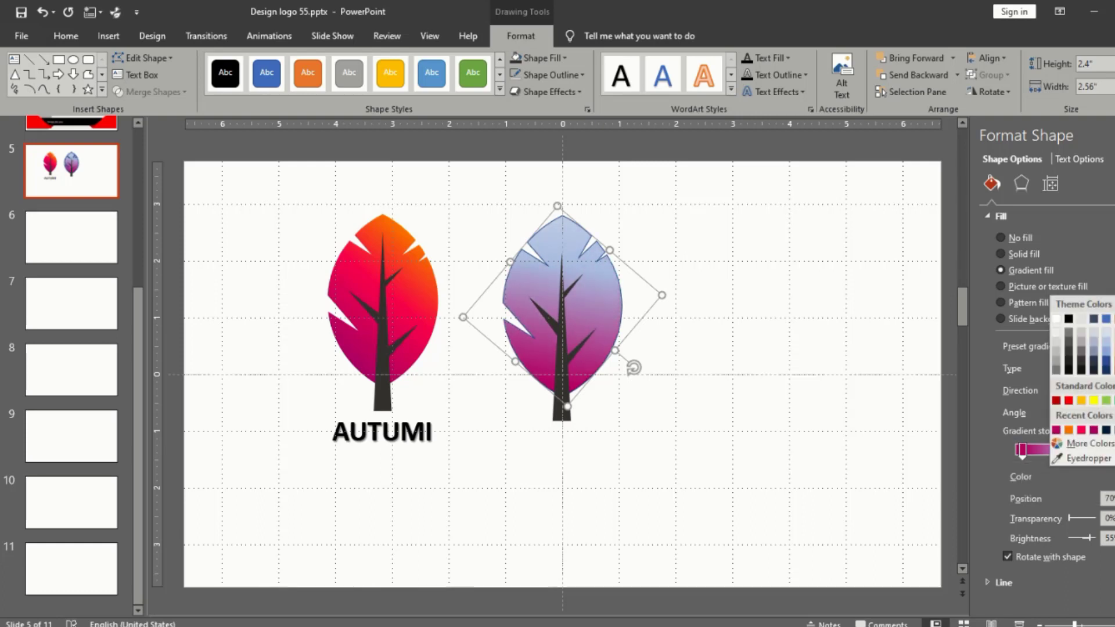
pyautogui.click(1081, 461)
pyautogui.click(404, 304)
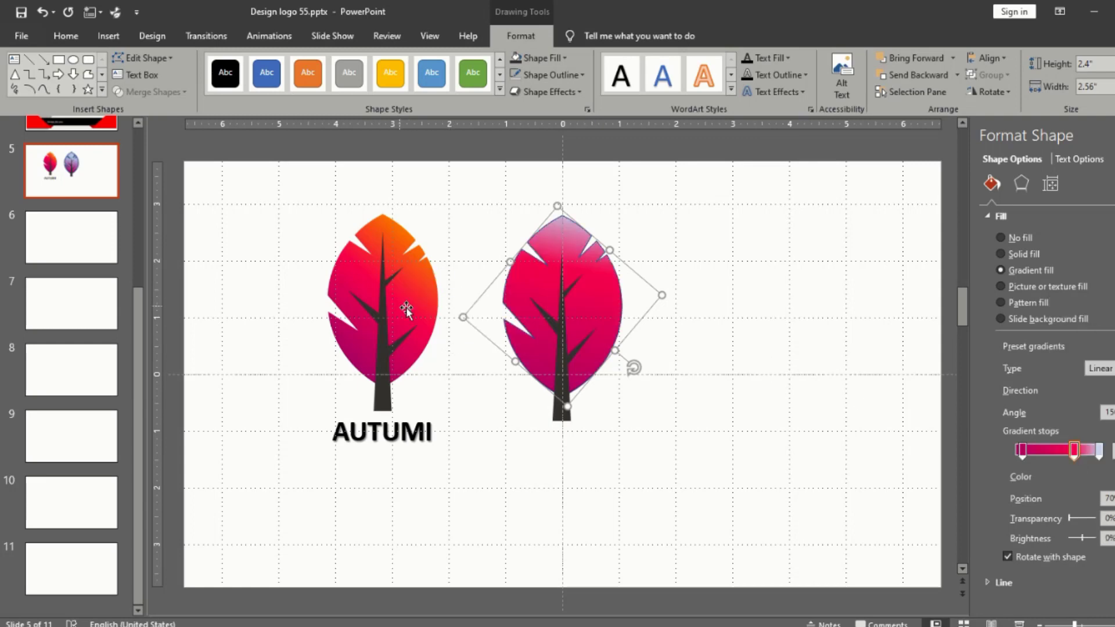
# Step: Set the last gradient stop to the standard Orange color
pyautogui.click(1099, 450)
pyautogui.click(1107, 476)
pyautogui.click(1080, 400)
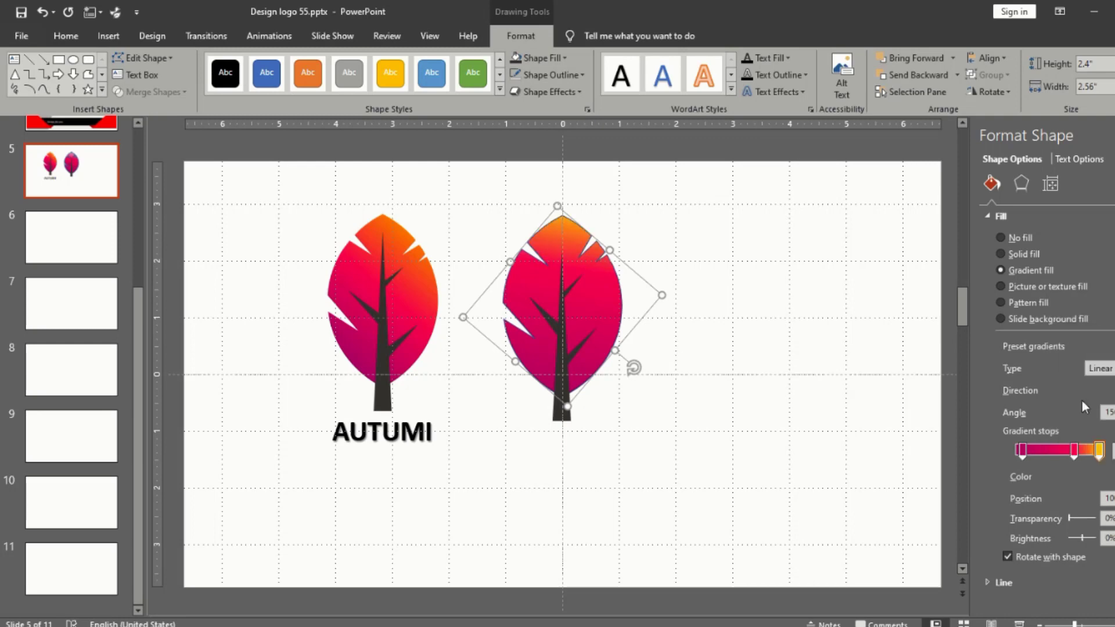
# Step: Adjust the leaf's linear gradient angle so the orange runs toward its upper-right edge, and close the formatting pane
pyautogui.click(1114, 415)
pyautogui.click(1114, 415)
pyautogui.click(1113, 415)
pyautogui.click(1113, 409)
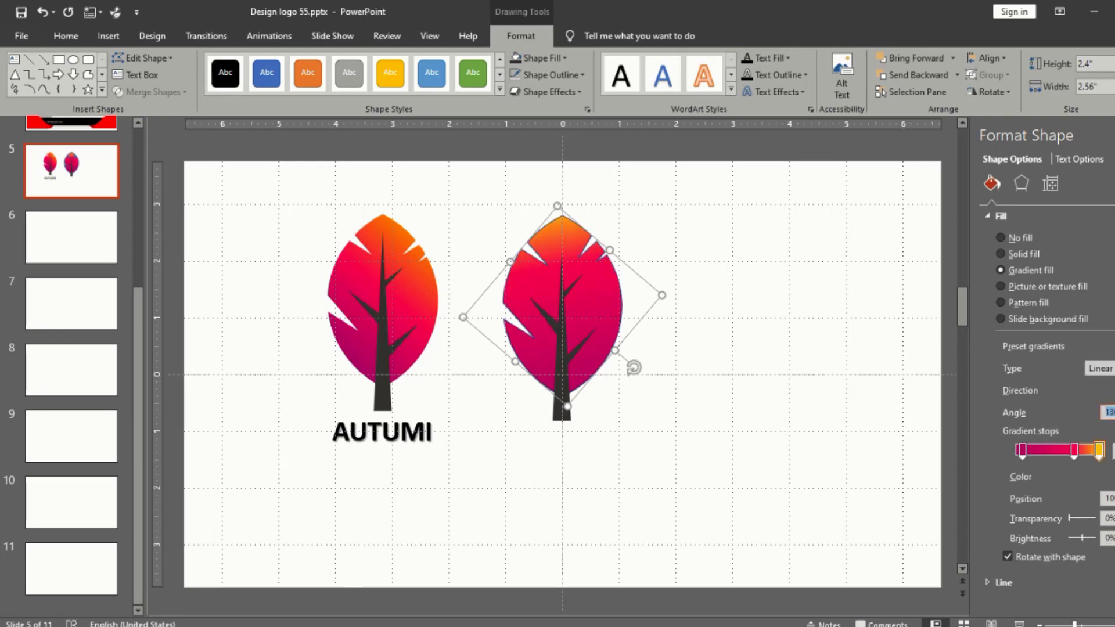
pyautogui.click(1113, 409)
pyautogui.click(1114, 409)
pyautogui.click(1113, 409)
pyautogui.click(1114, 409)
pyautogui.click(1114, 409)
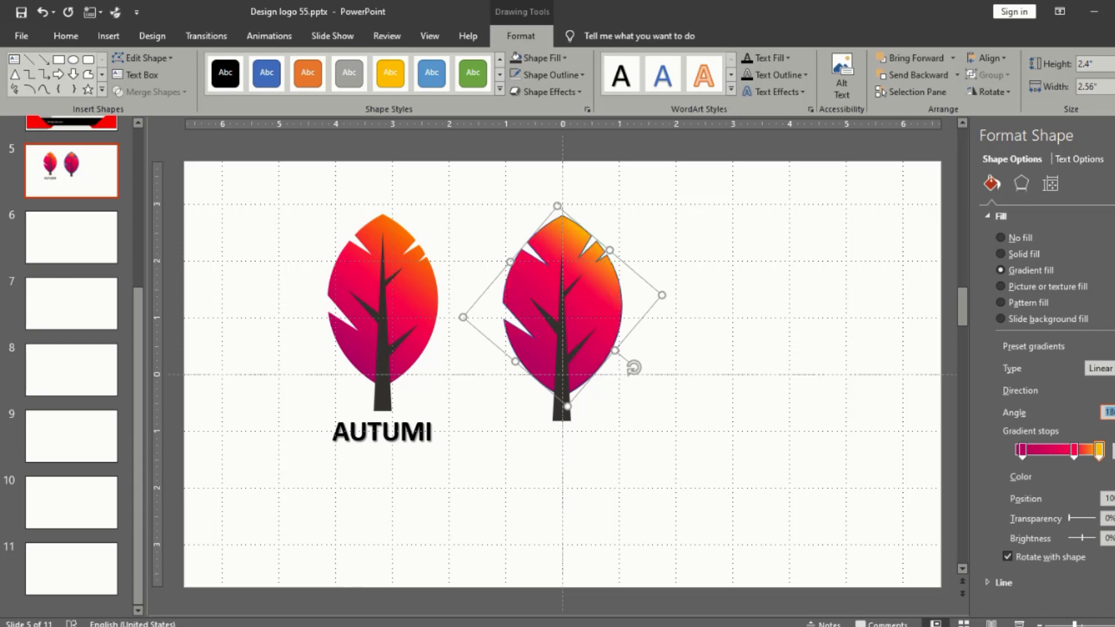
pyautogui.click(856, 318)
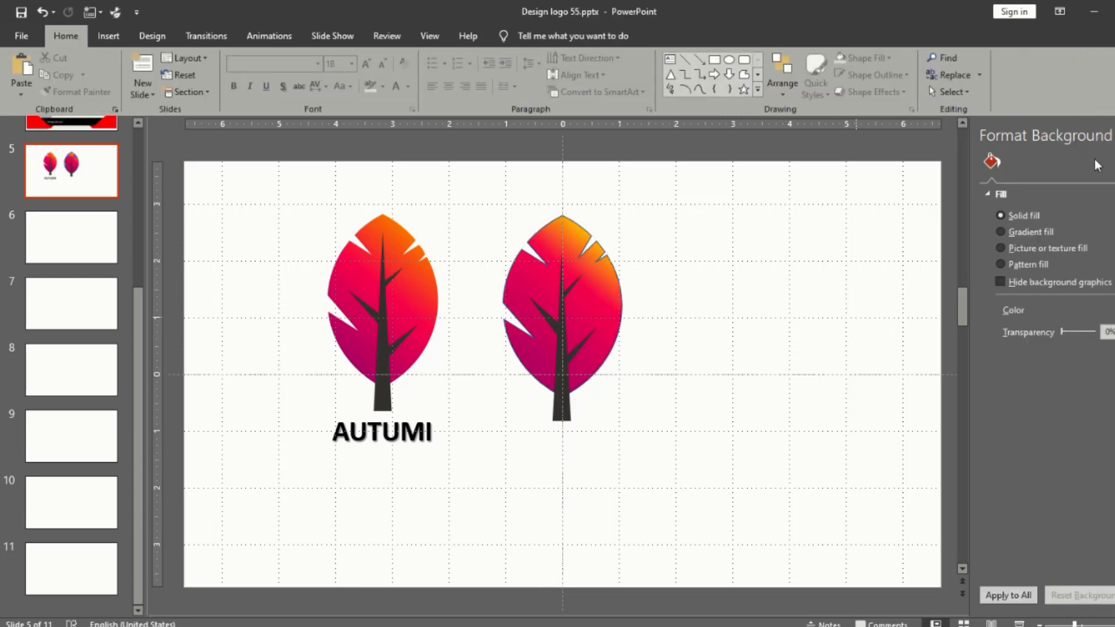
pyautogui.click(1114, 137)
# Step: Remove the outline from the recreated gradient leaf
pyautogui.click(734, 298)
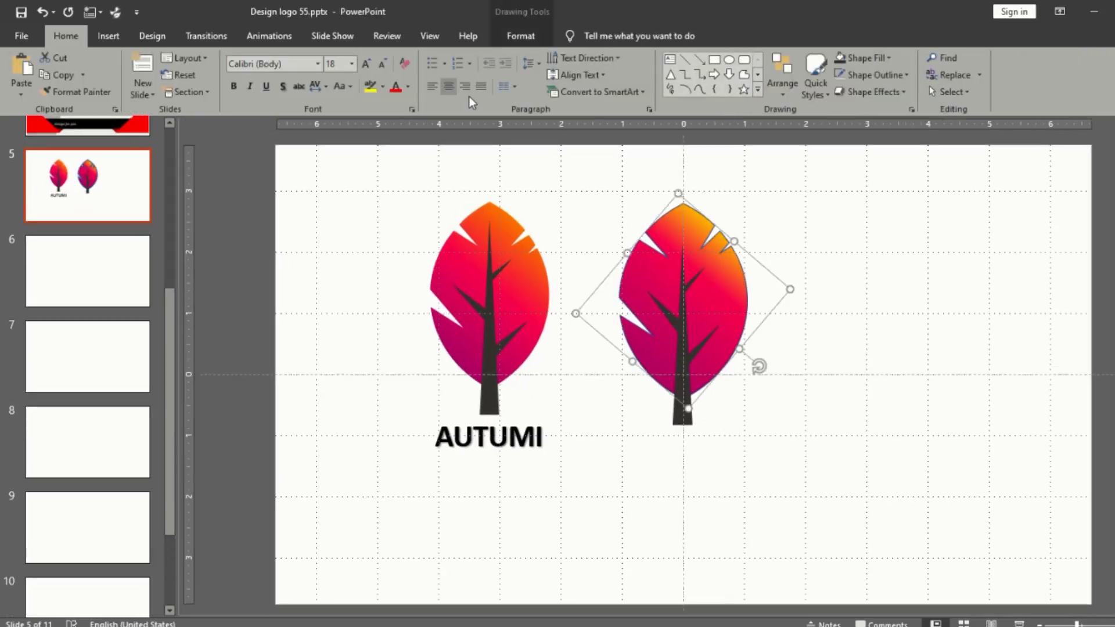
pyautogui.click(509, 37)
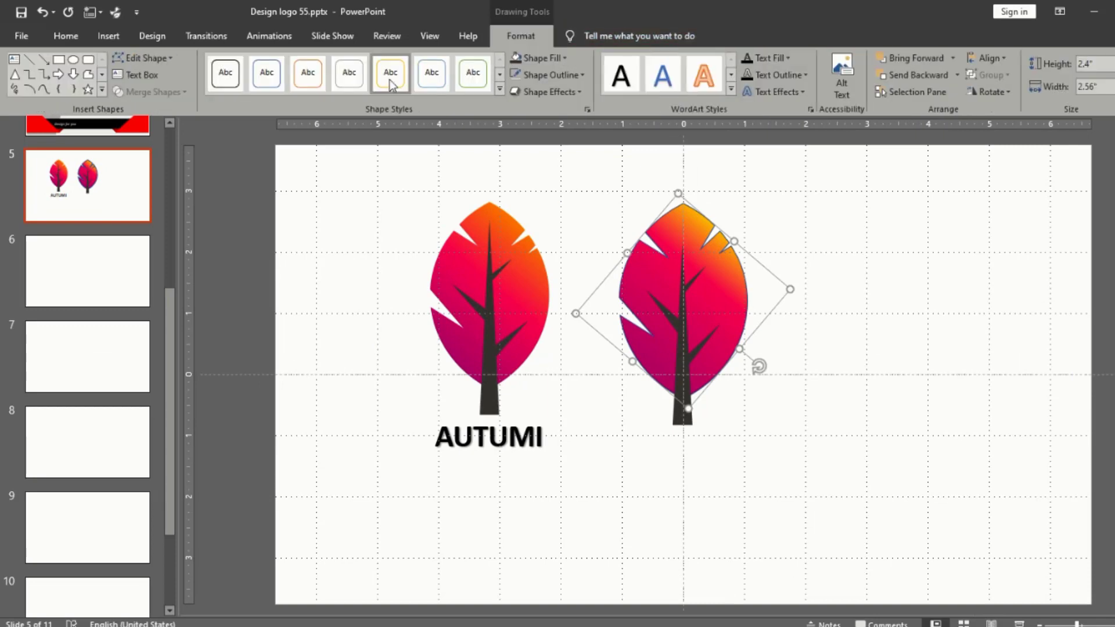
pyautogui.click(582, 74)
pyautogui.click(551, 233)
pyautogui.click(845, 335)
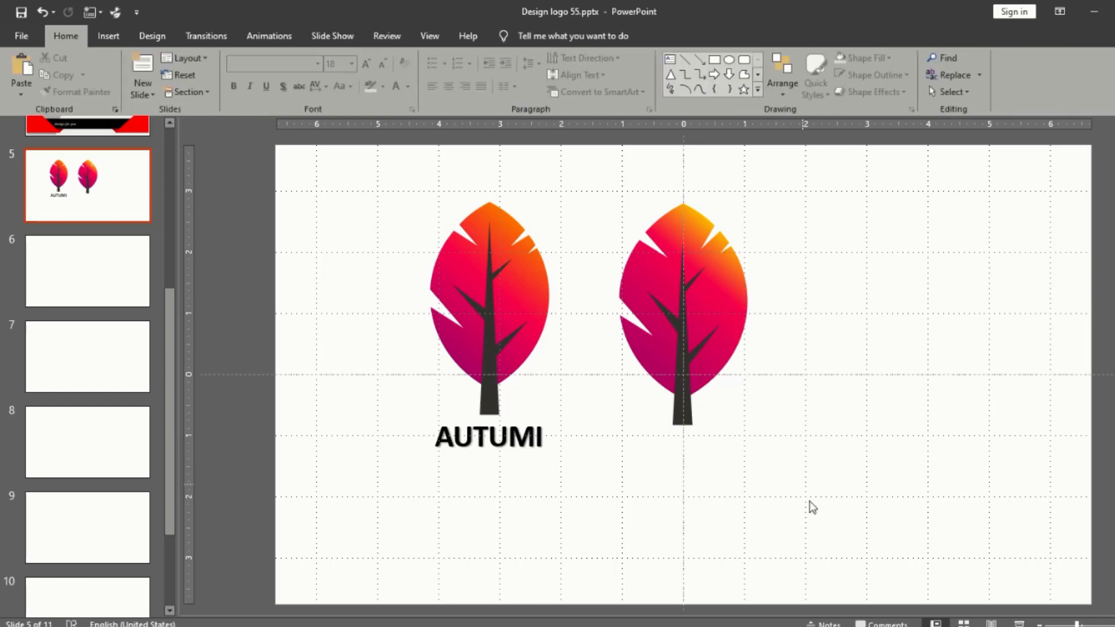
# Step: Group the recreated leaf and its dark trunk into one object
pyautogui.moveTo(817, 531); pyautogui.dragTo(598, 180)
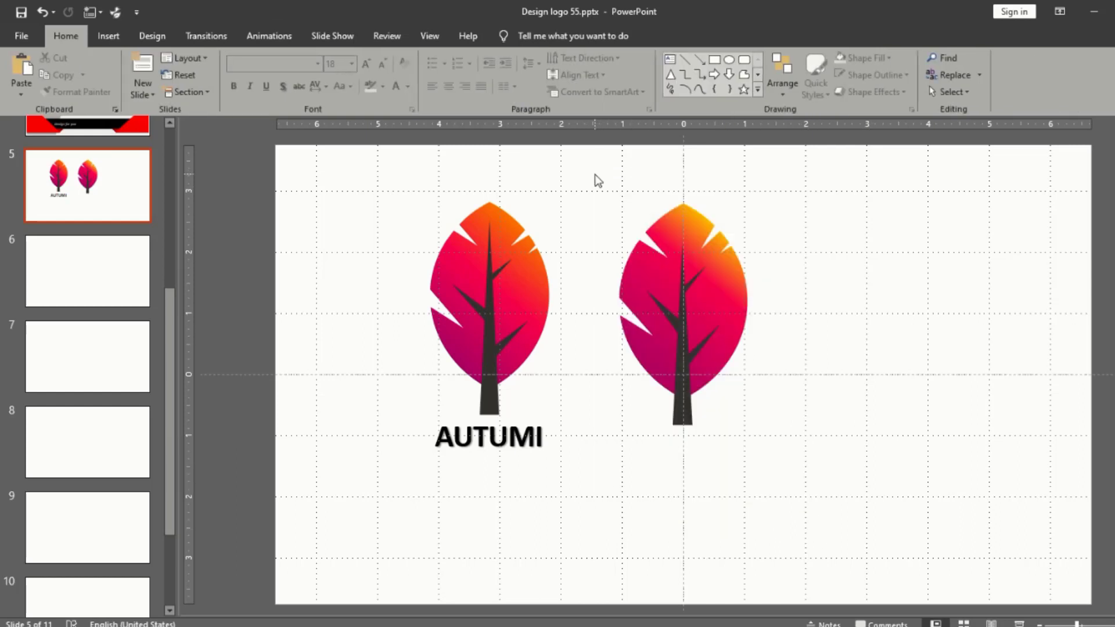
pyautogui.click(667, 287)
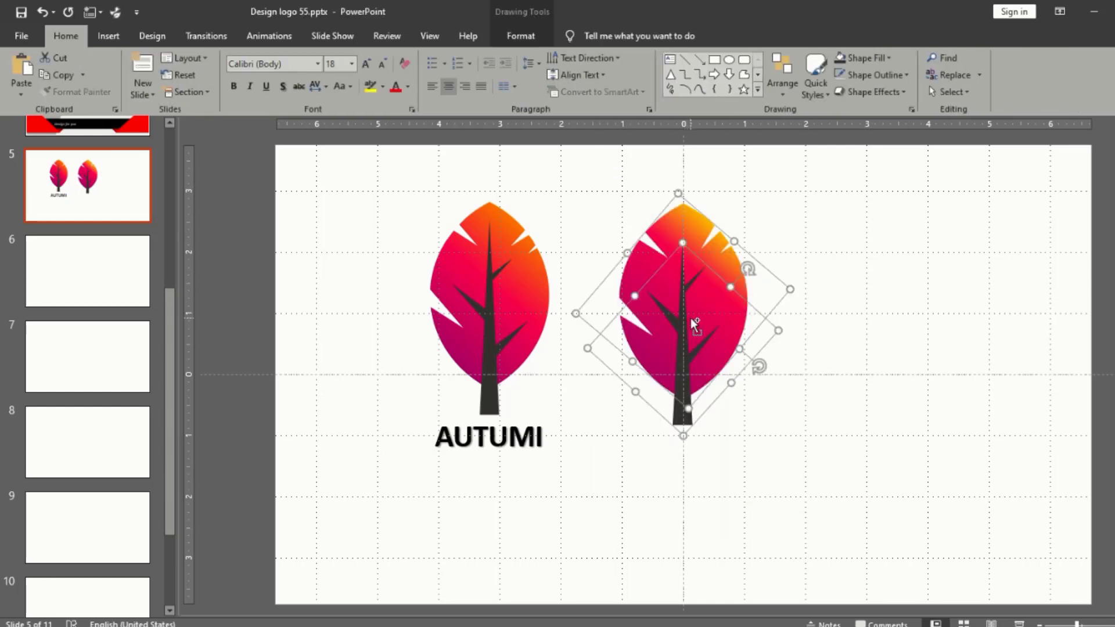
pyautogui.hotkey('ctrl', 'g')
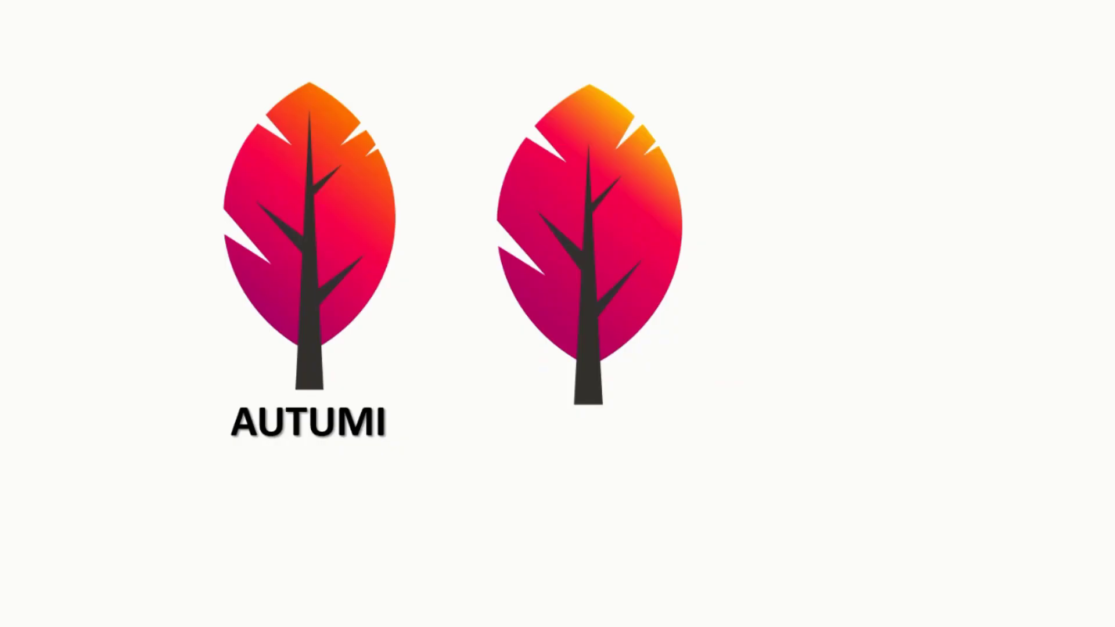